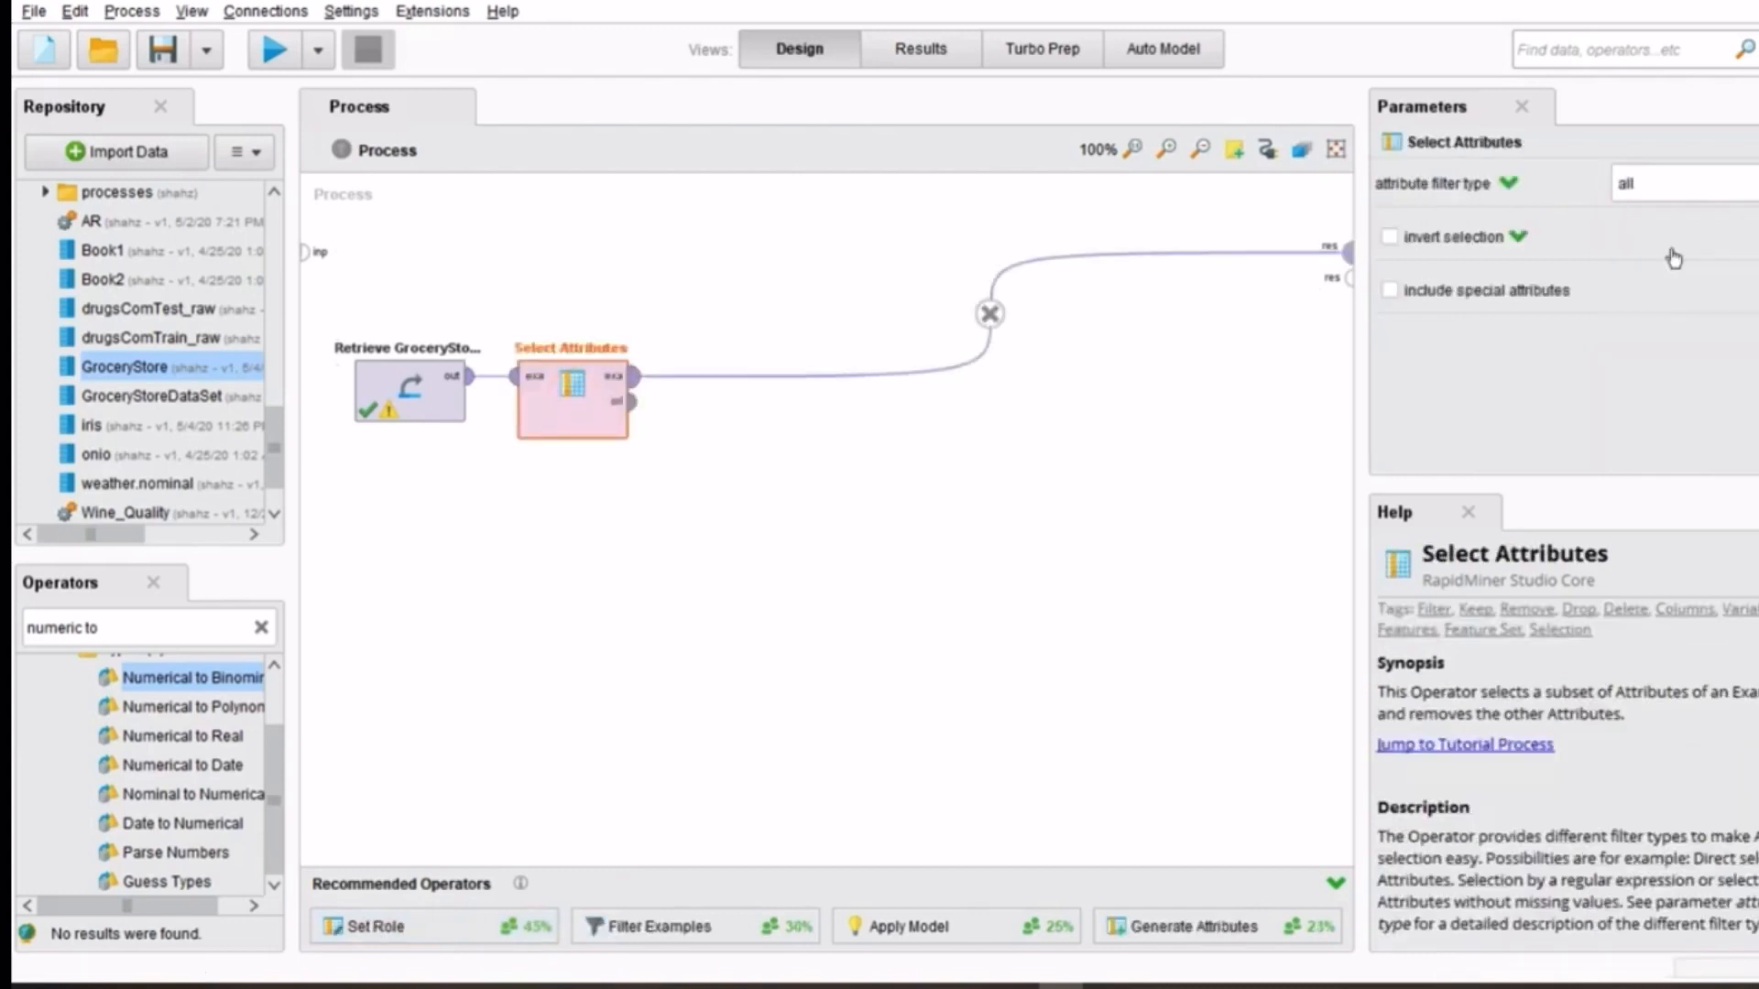
Configure Select Attributes to filter by the single attribute Tid with the selection inverted
click(1694, 184)
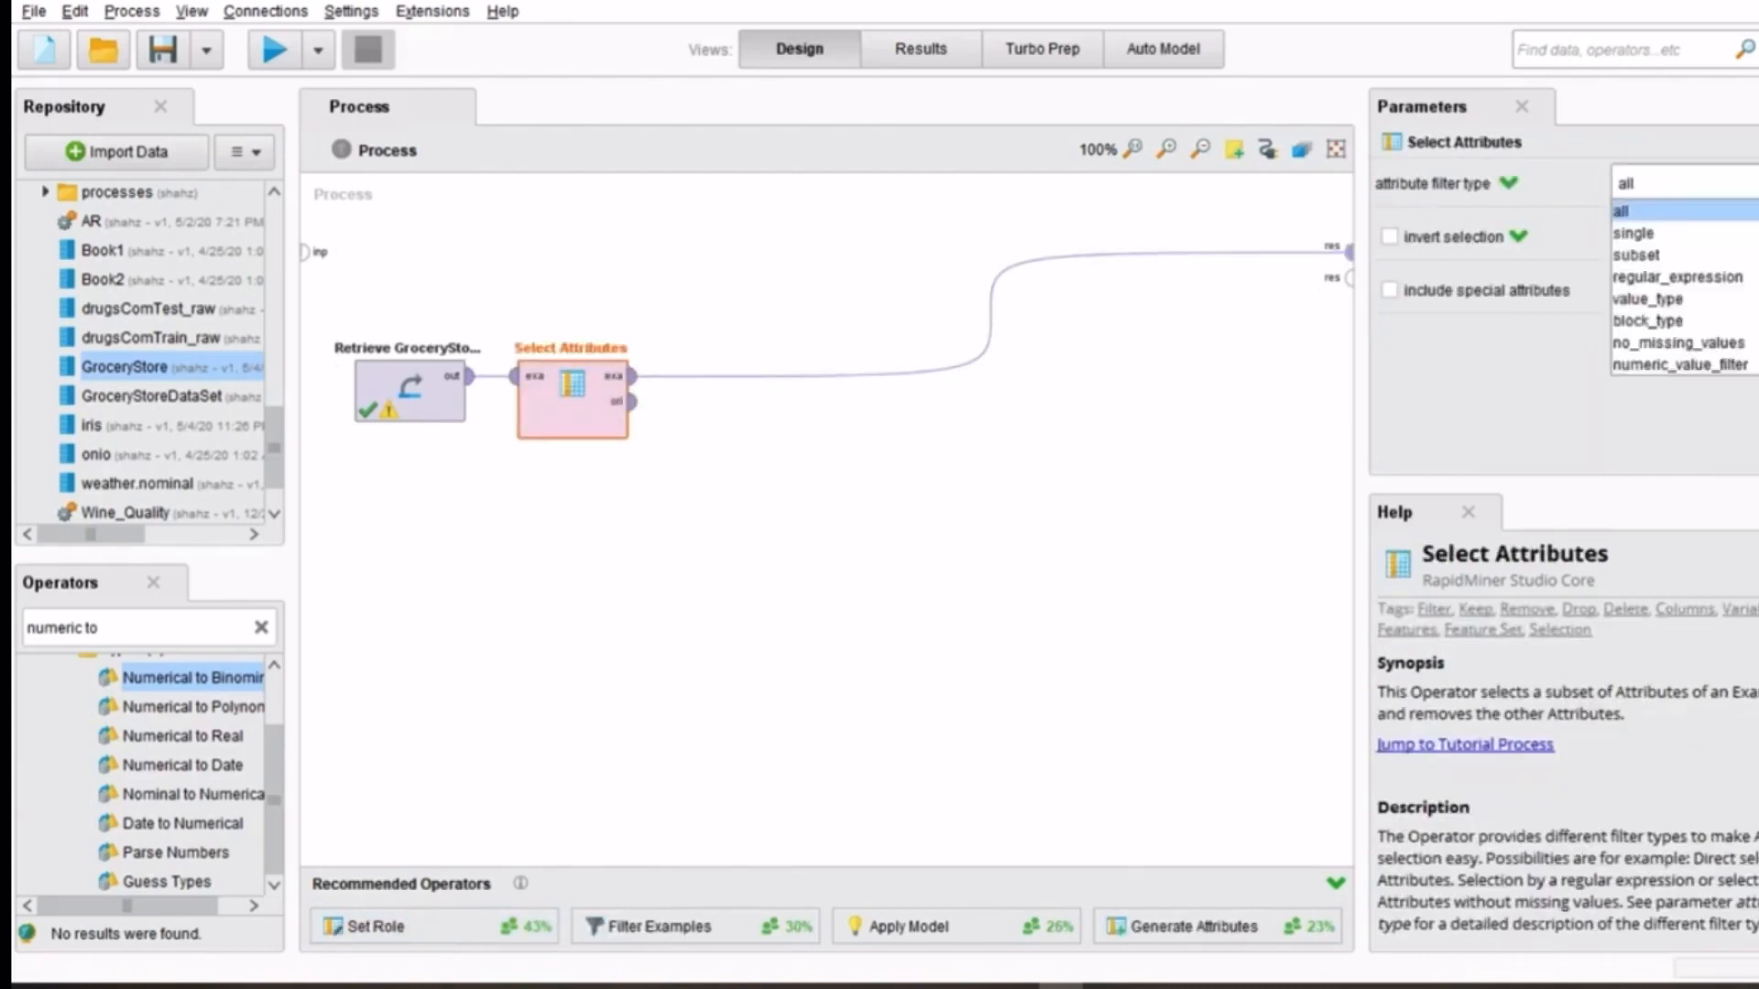
click(1708, 236)
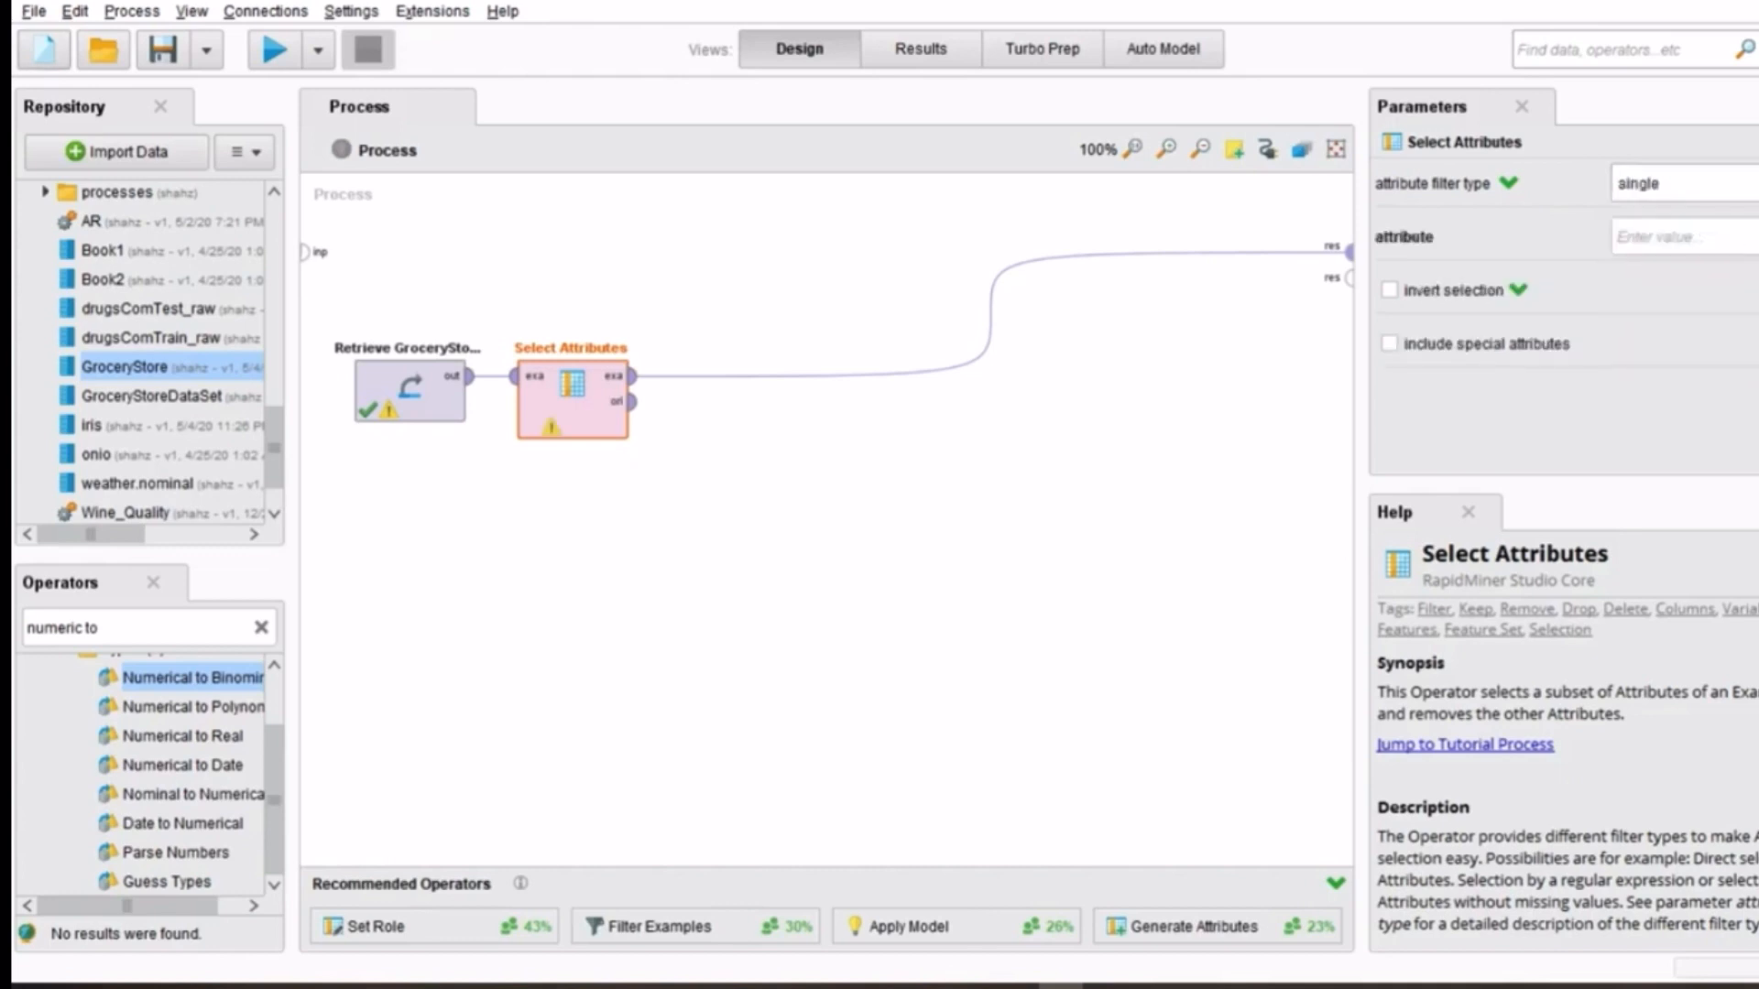
click(1707, 237)
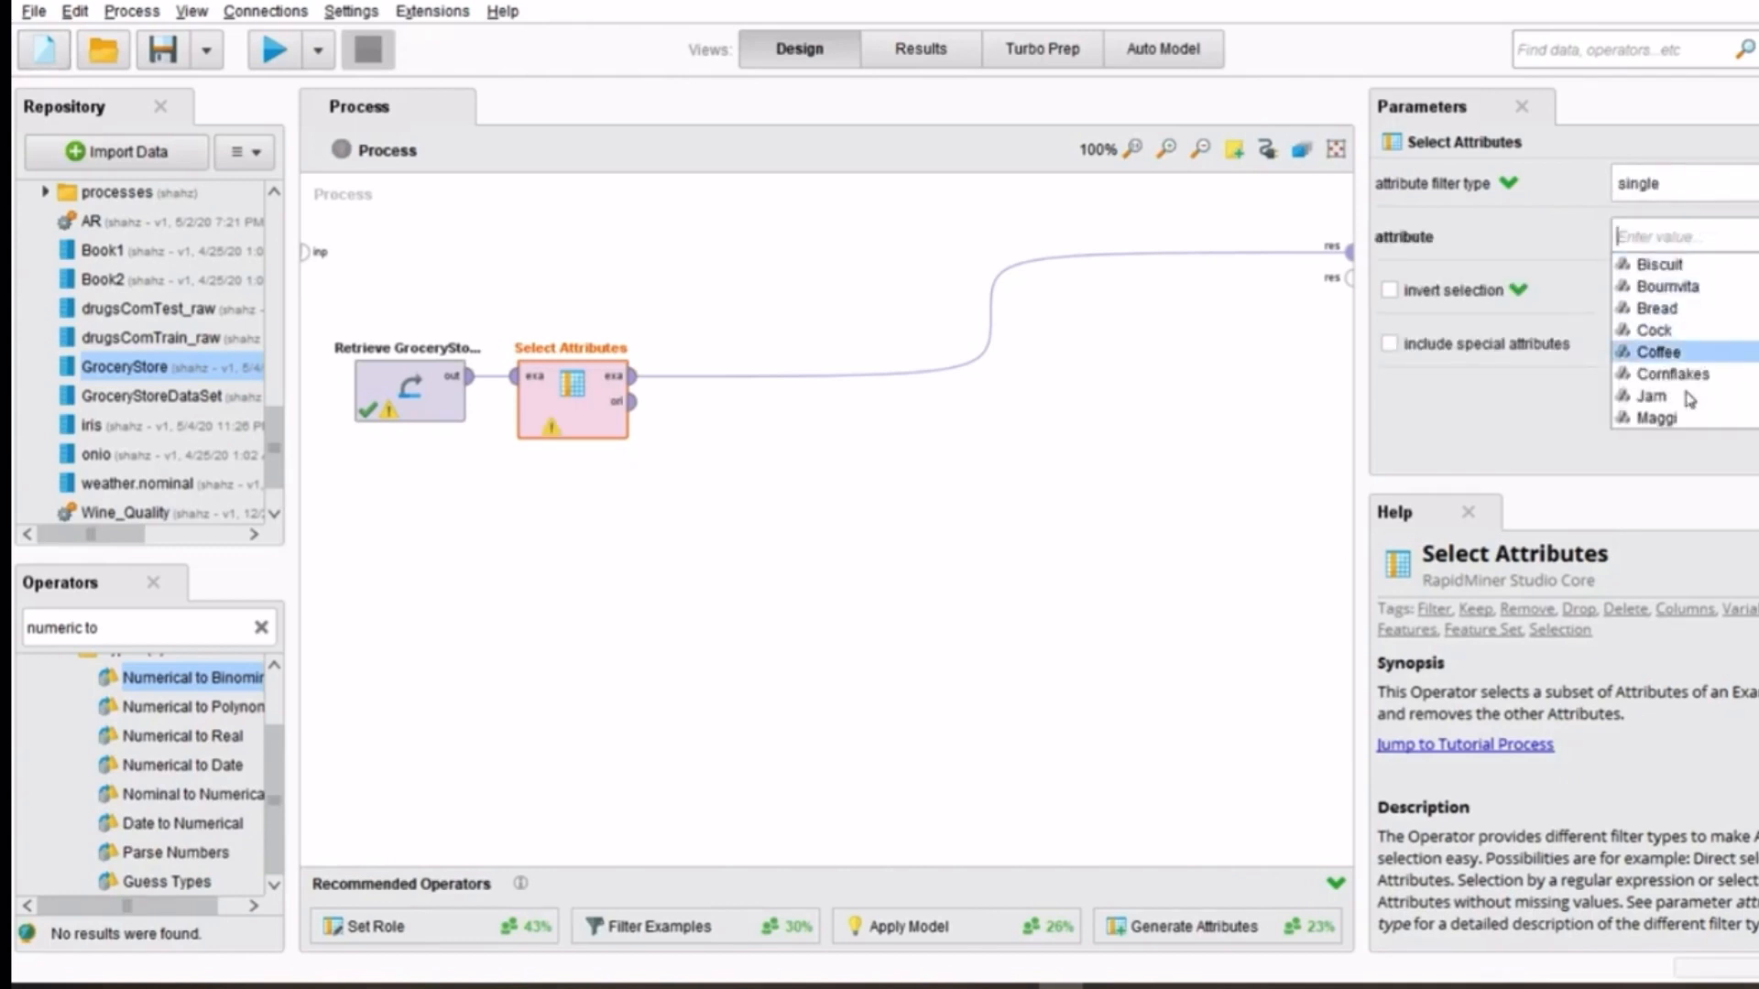
scroll(1690, 401, down, 2)
click(1653, 418)
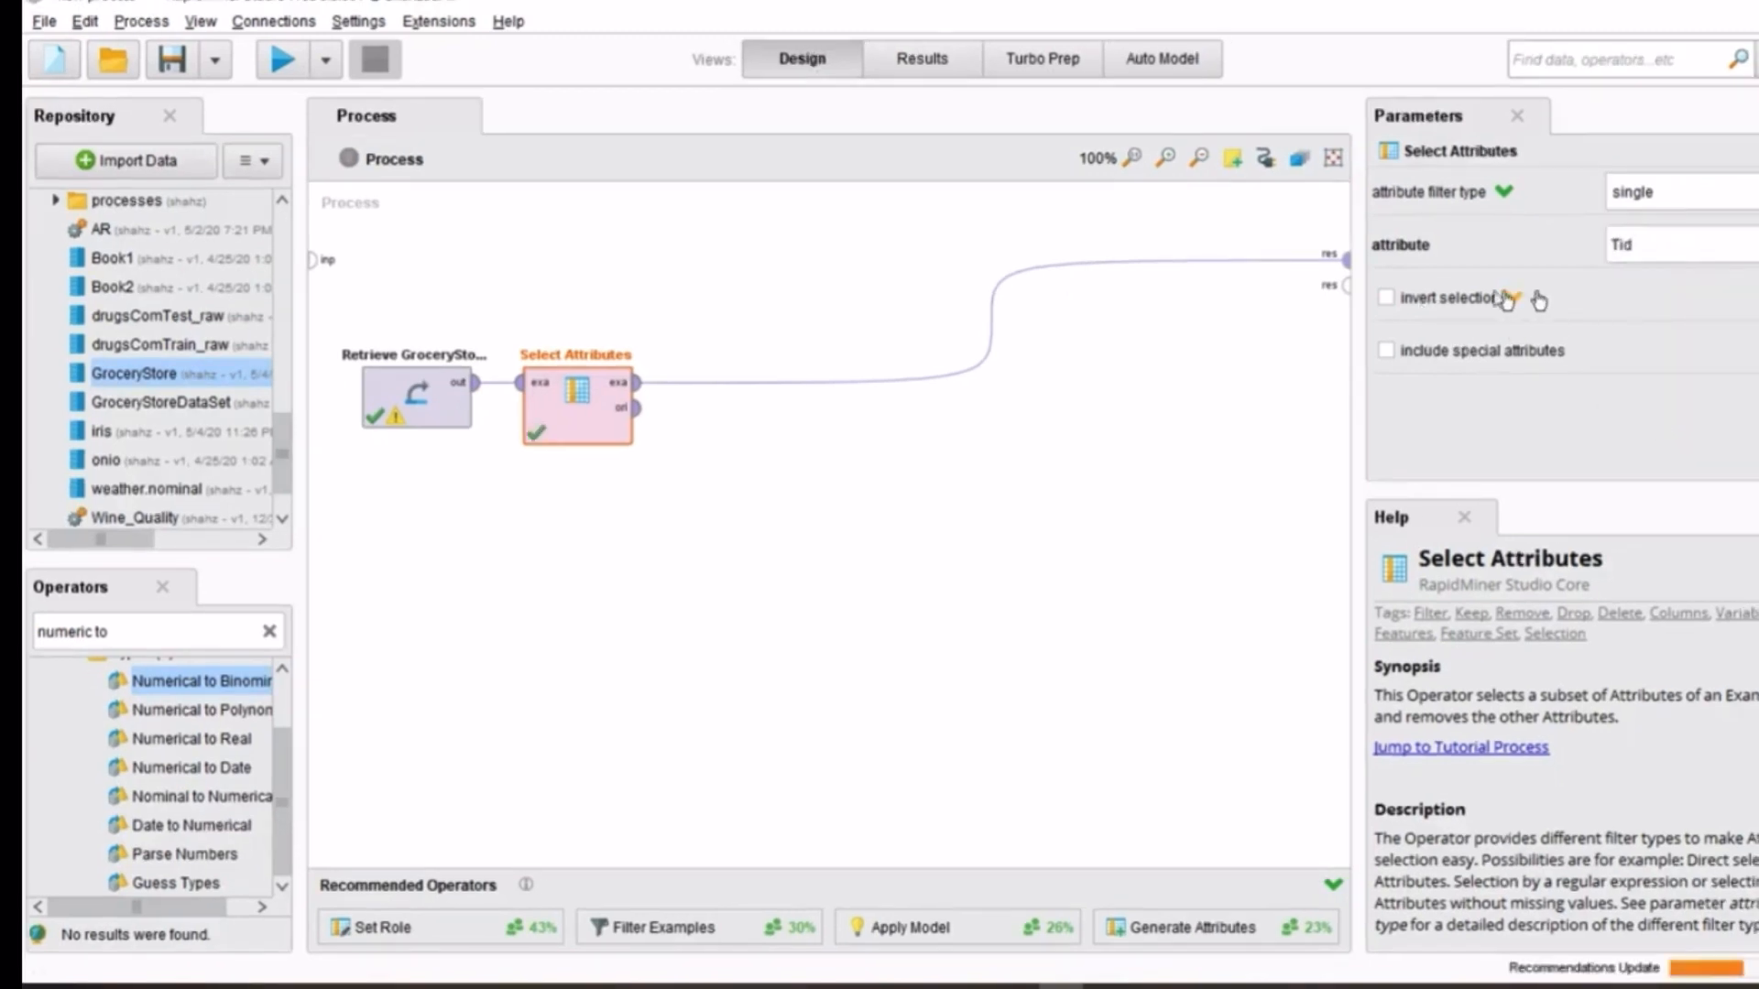
click(1443, 305)
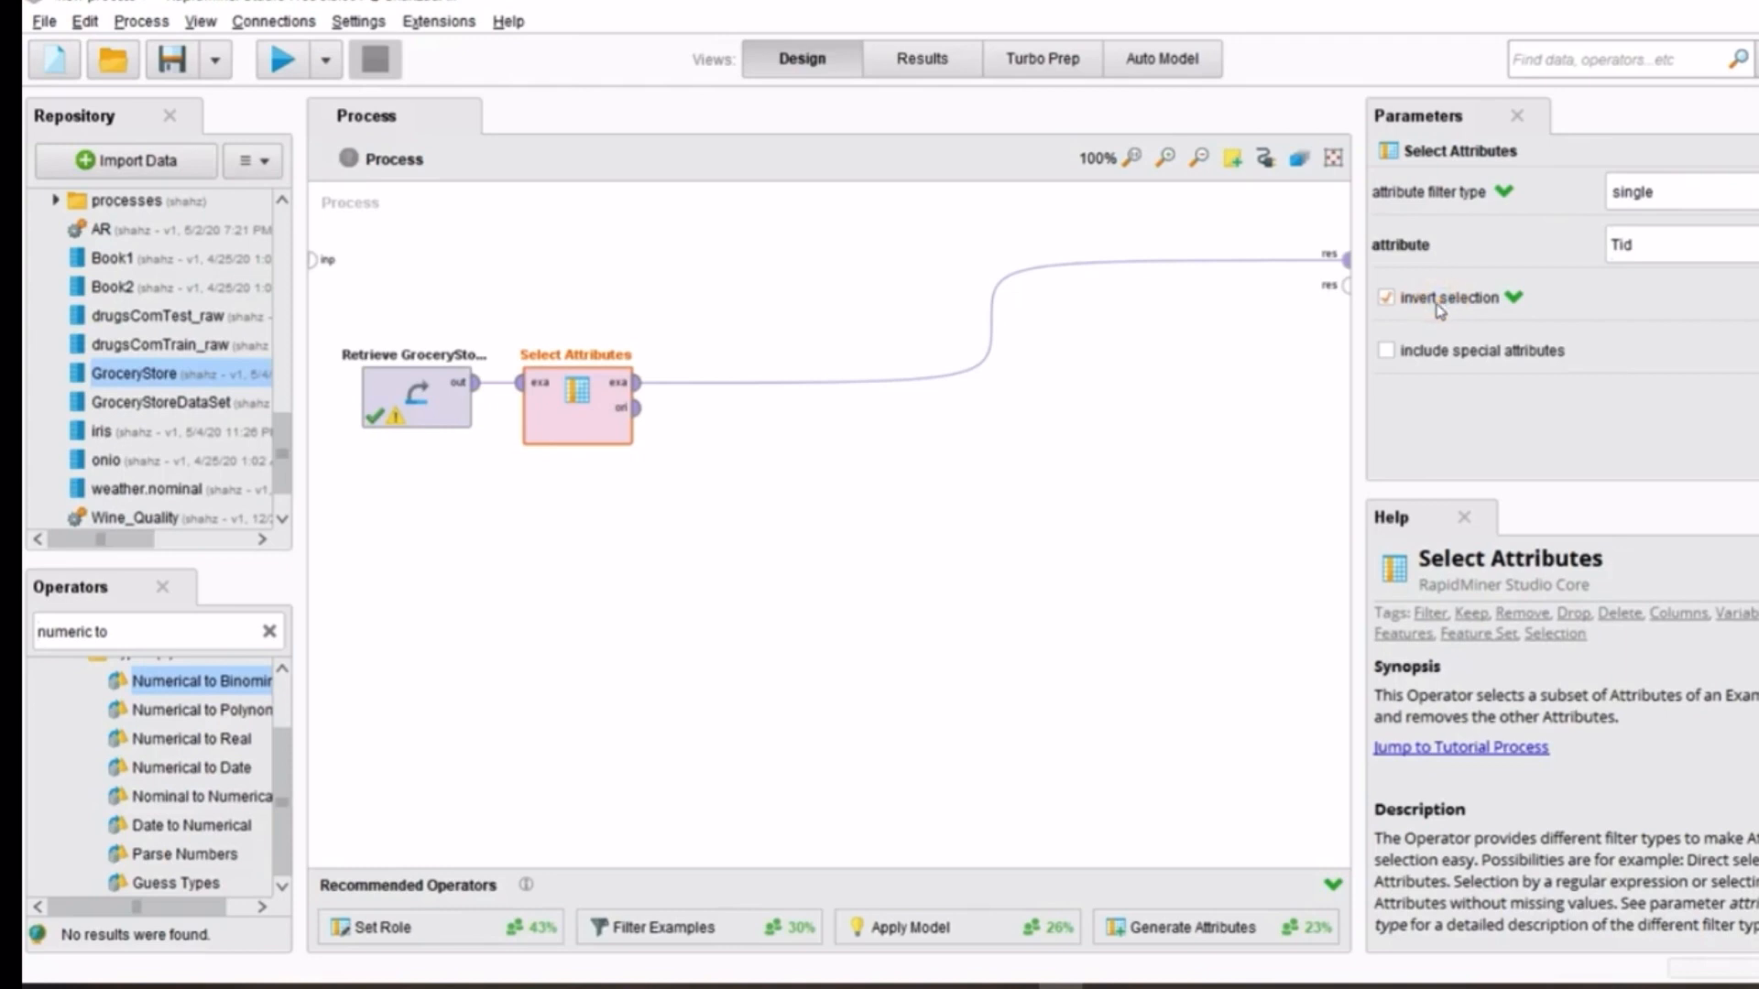
Run the process to check the example set without Tid, close that result and return to the process design
click(282, 61)
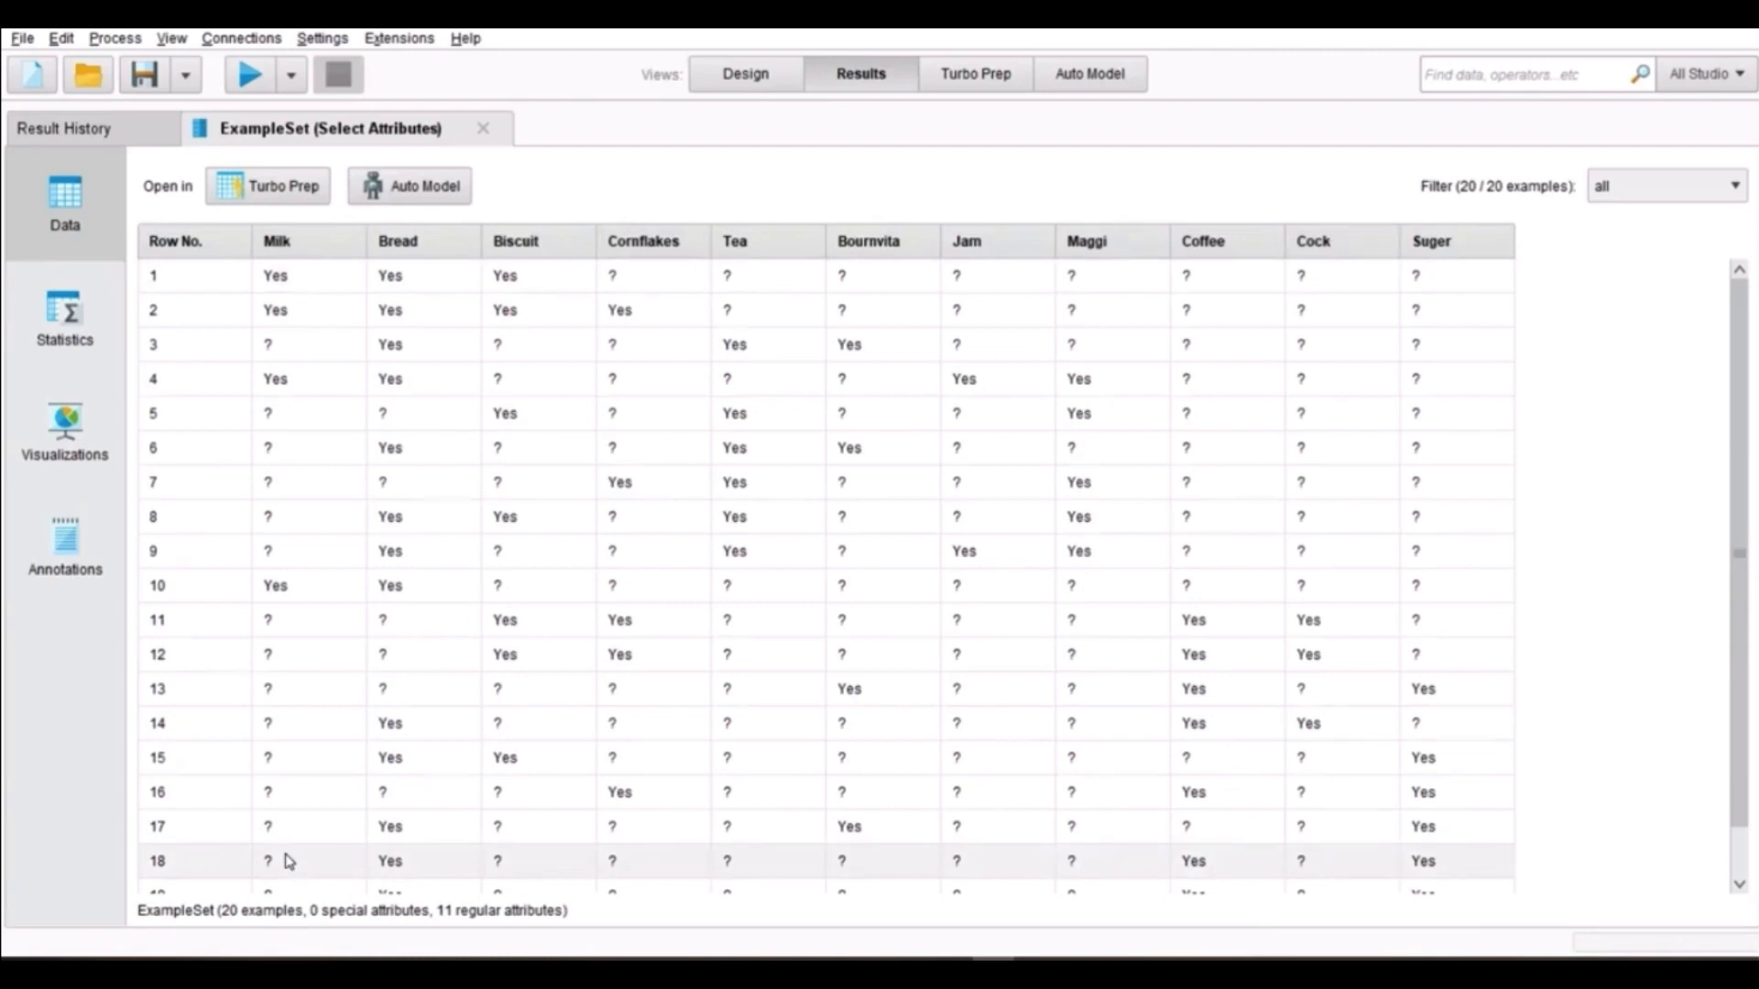
click(483, 129)
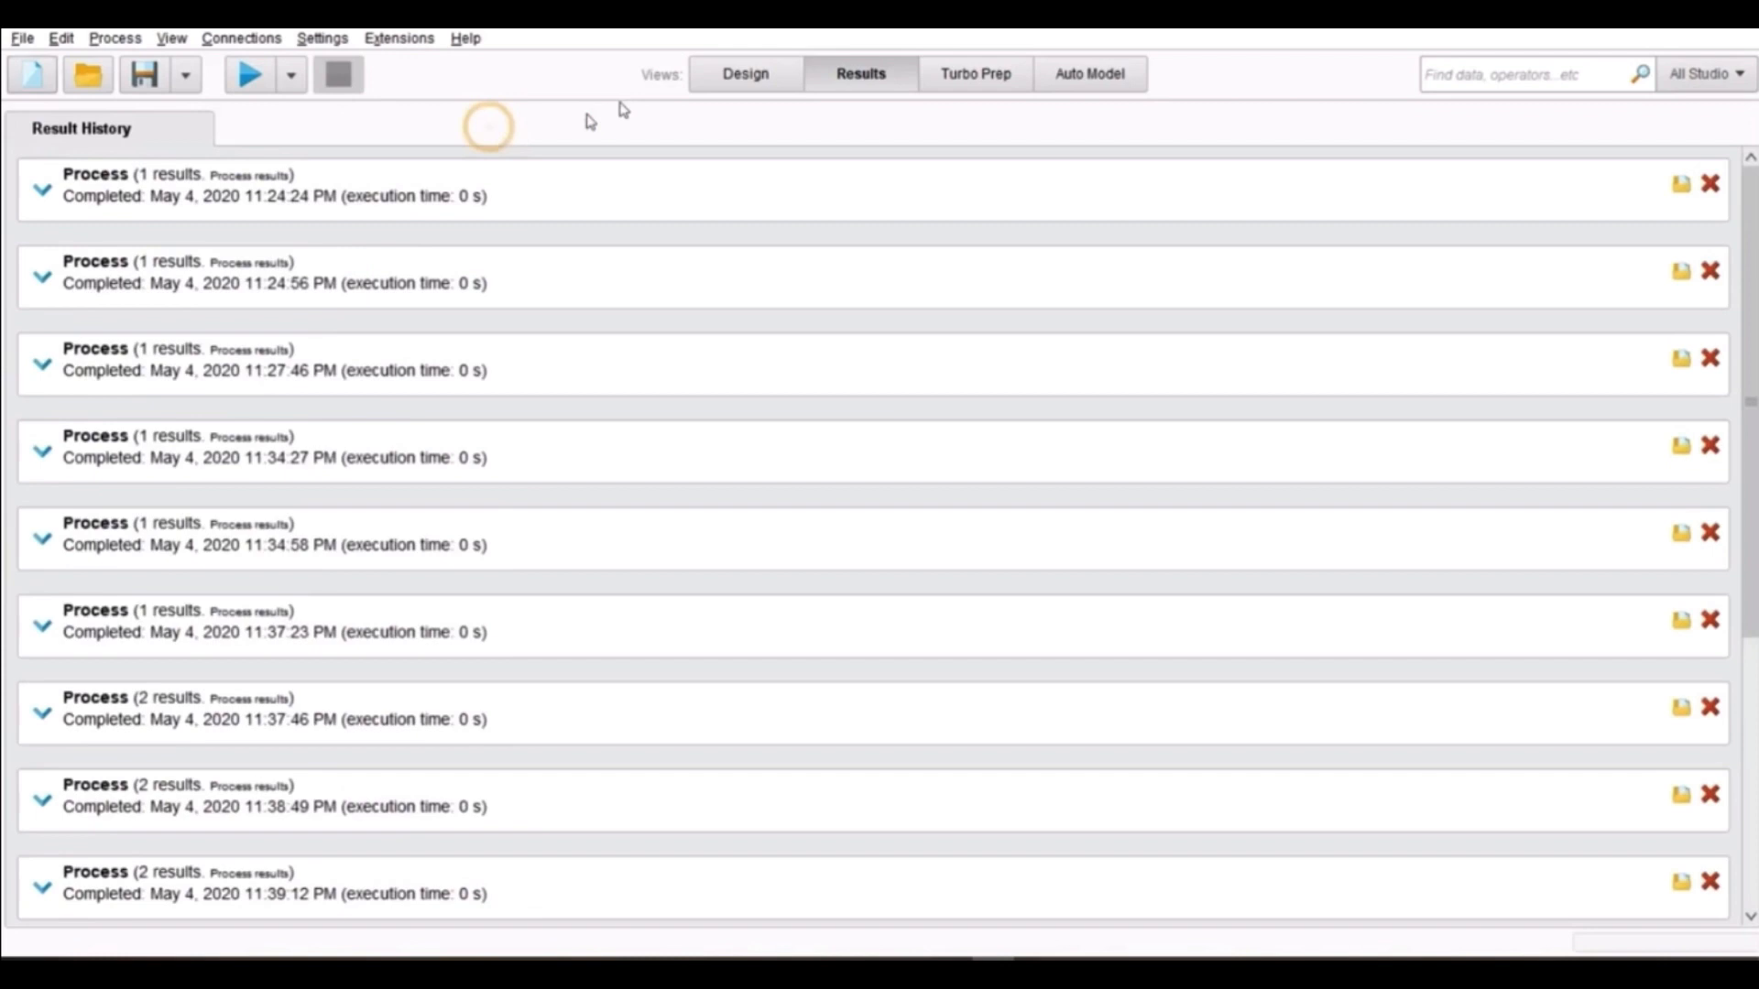
click(736, 75)
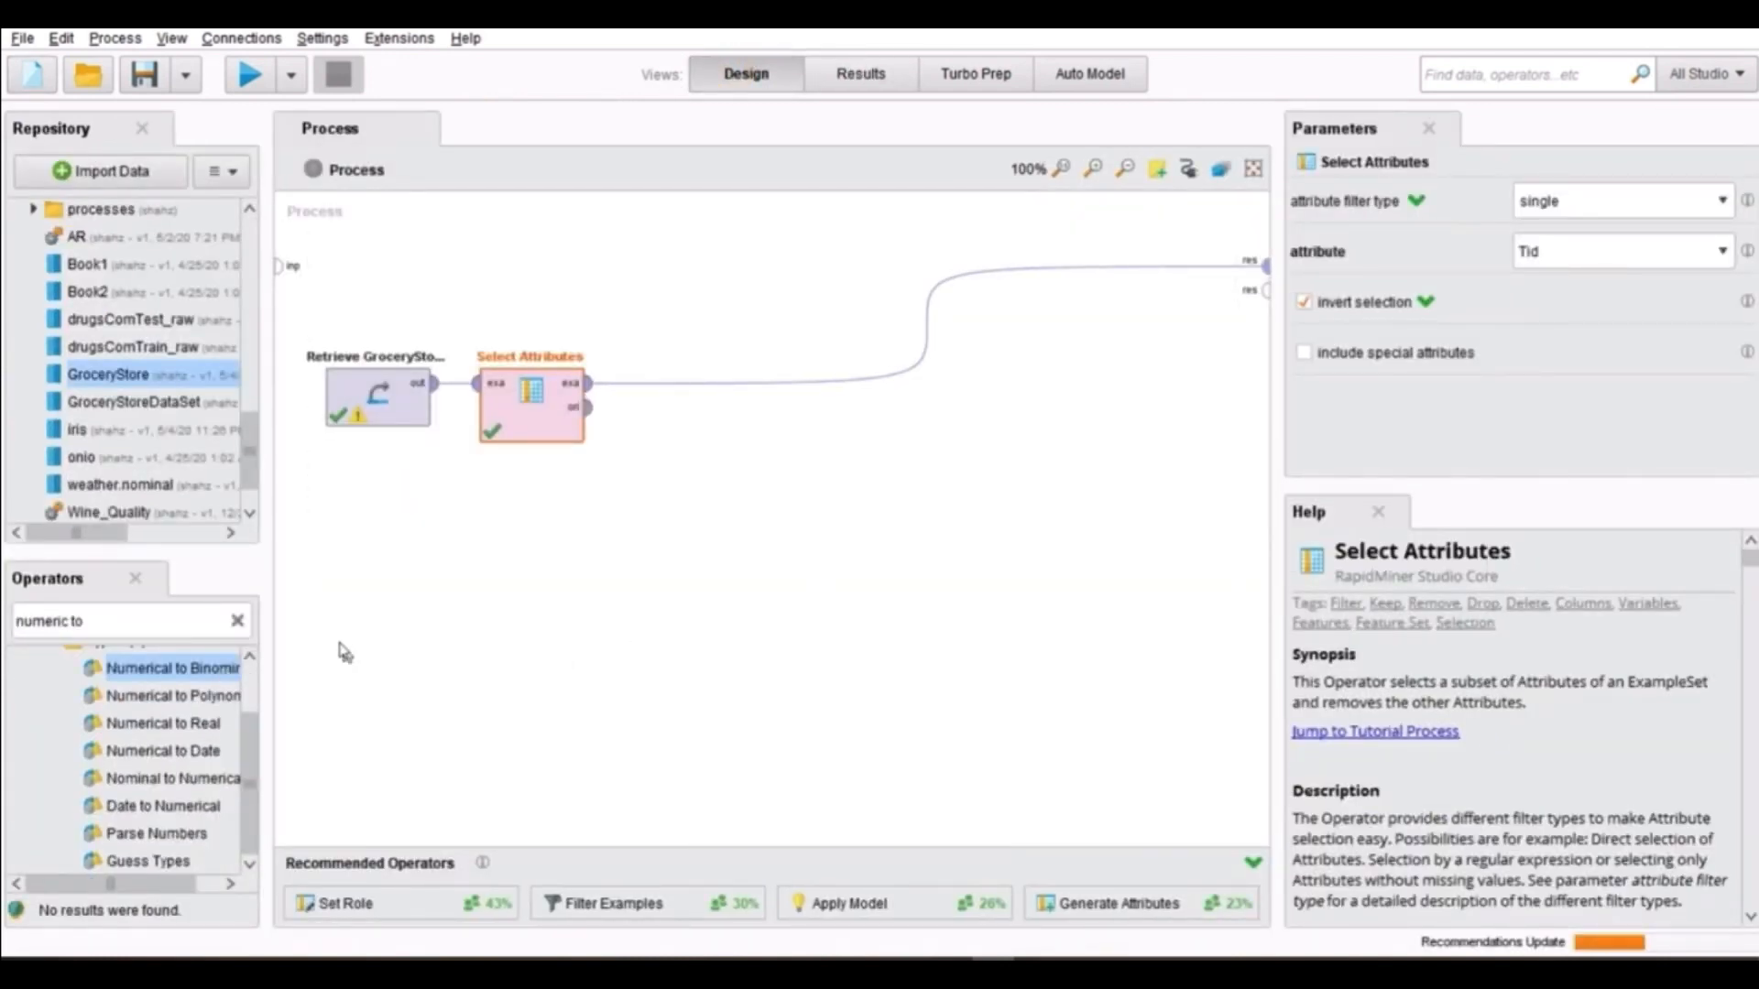
Clear the operator search so that the full operator folder tree is listed
triple_click(139, 622)
key(BackSpace)
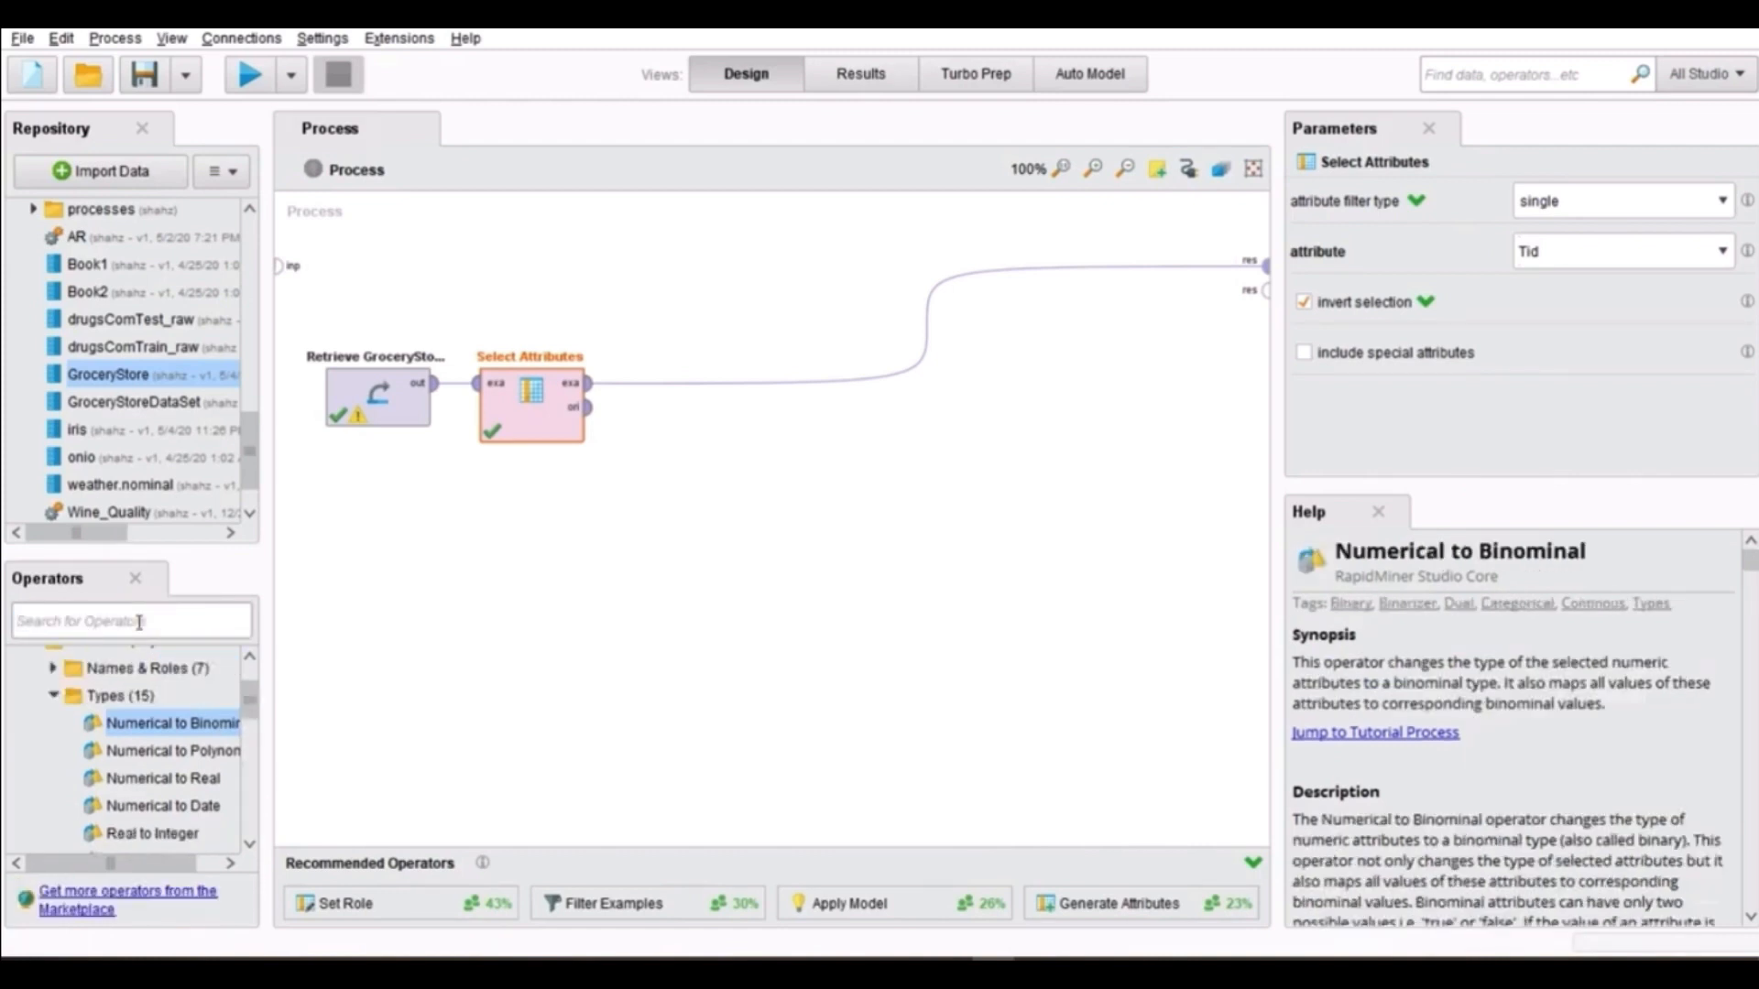
text(Asso)
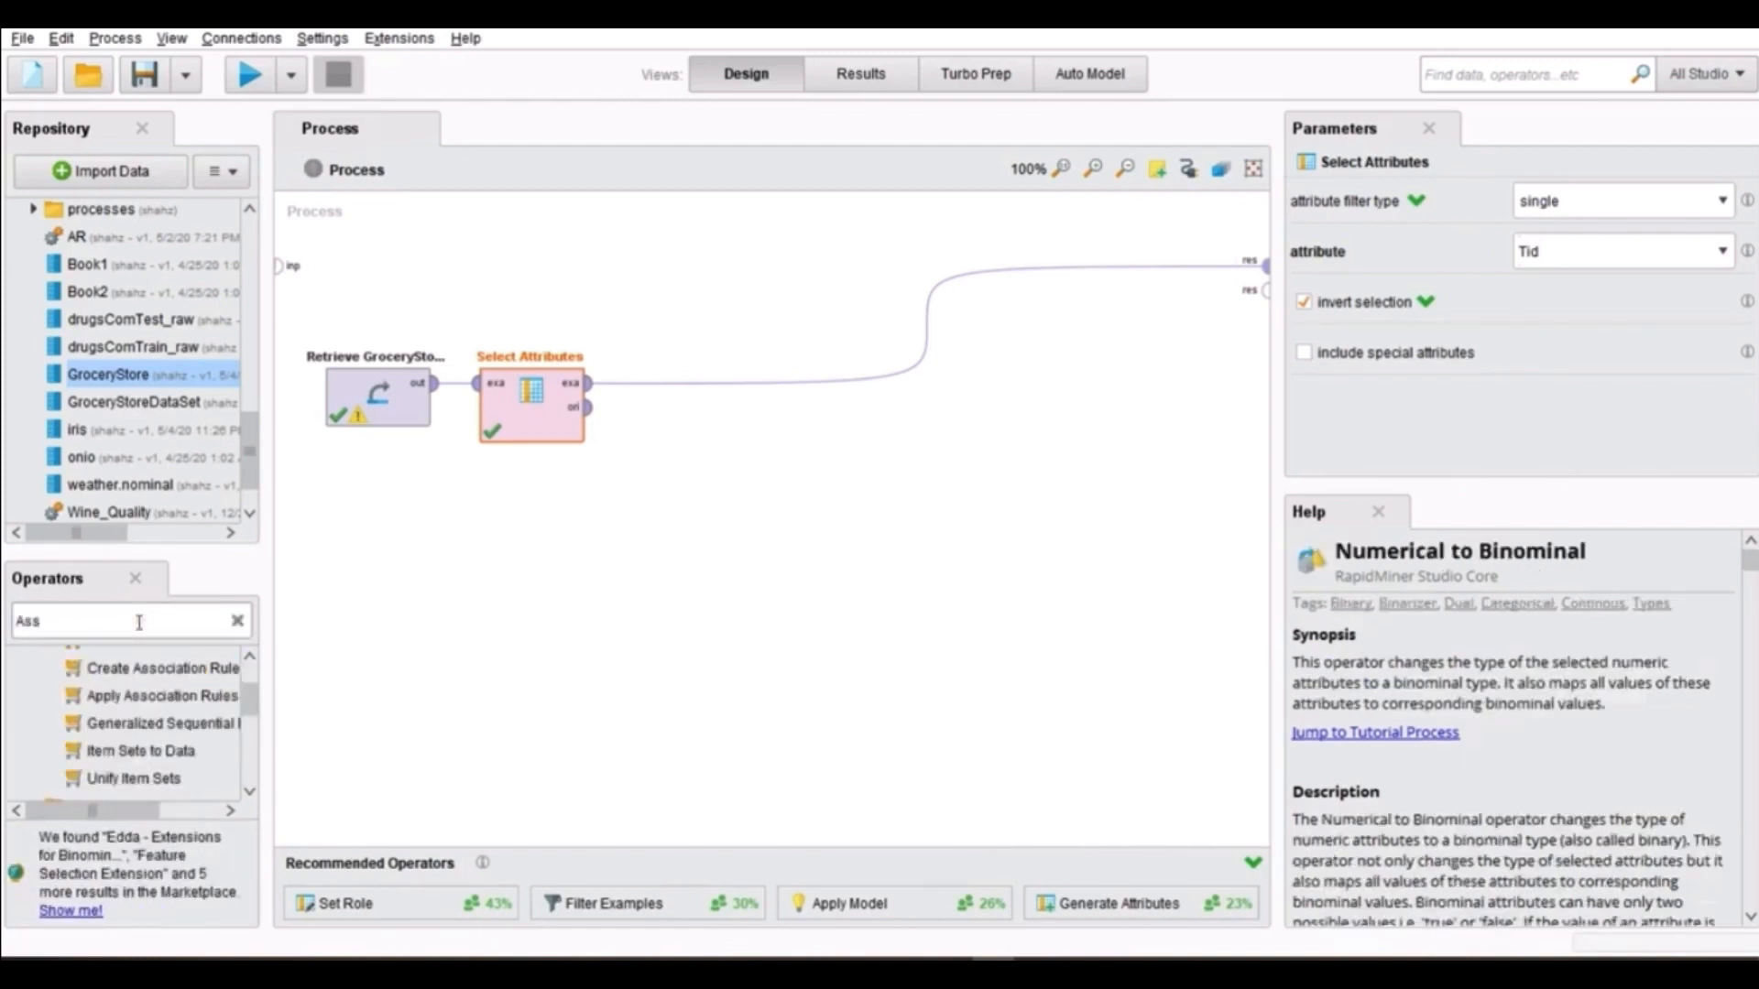
key(BackSpace)
key(BackSpace)
key(BackSpace)
key(BackSpace)
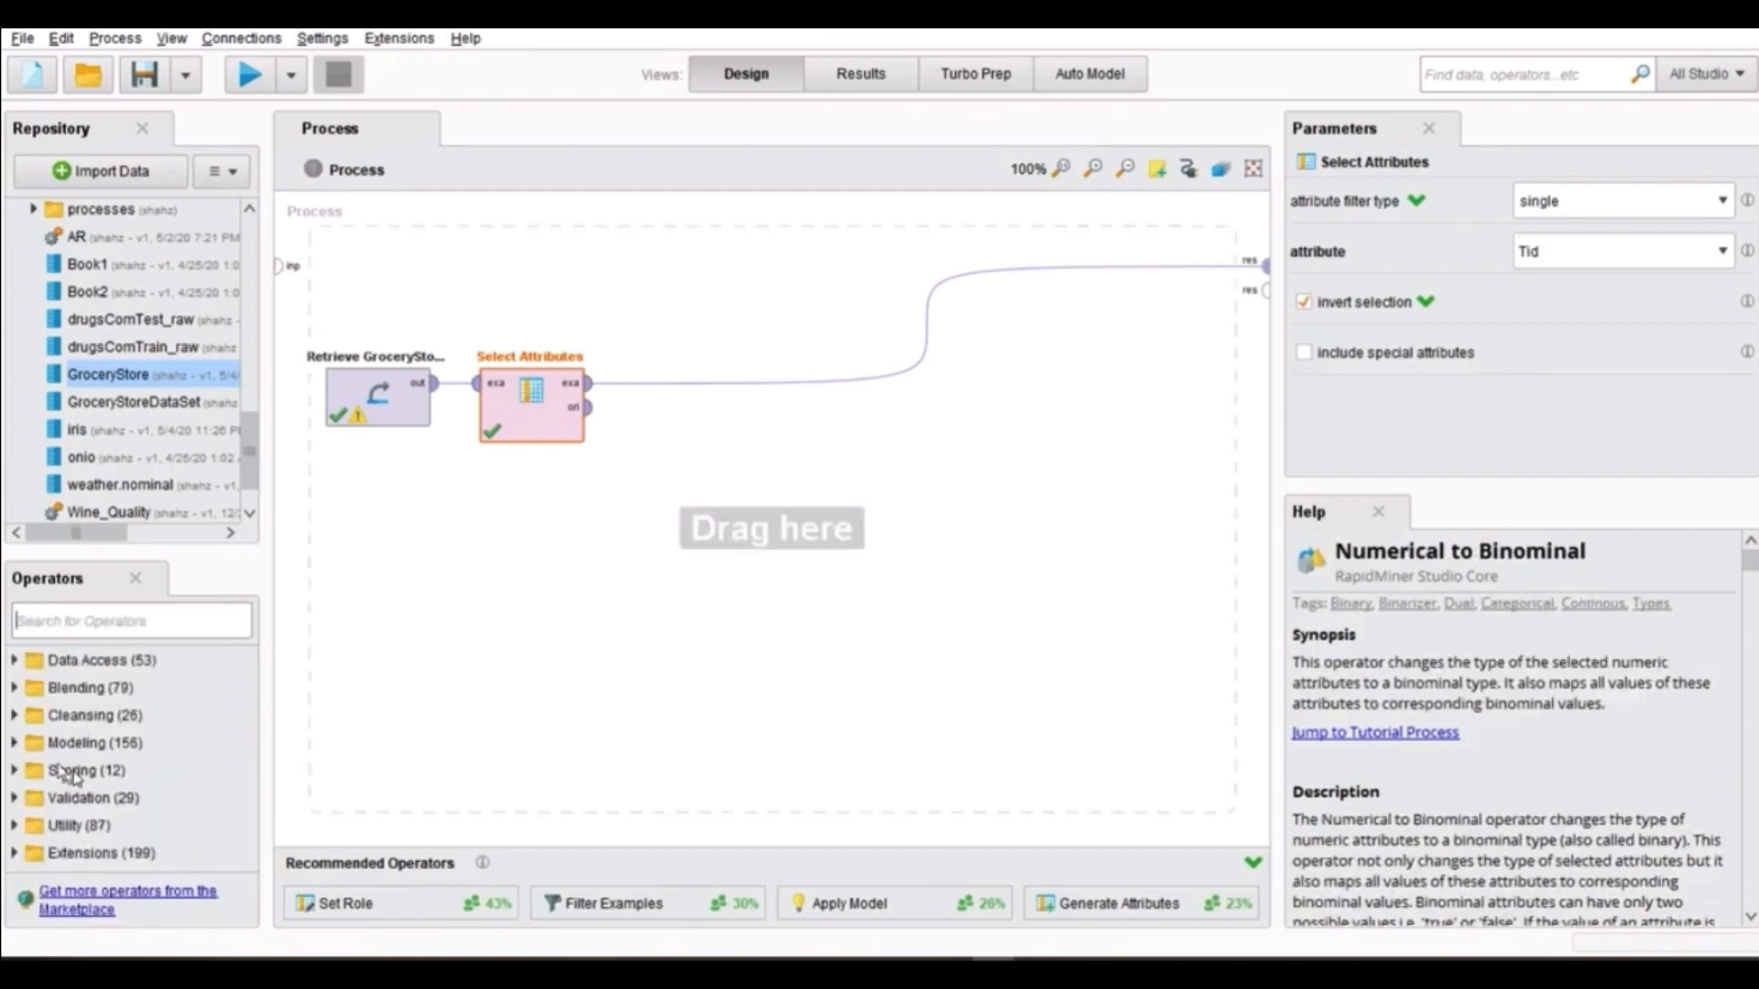
Add the FP-Growth operator from the Modeling > Associations folder to the process, beside Select Attributes
click(27, 743)
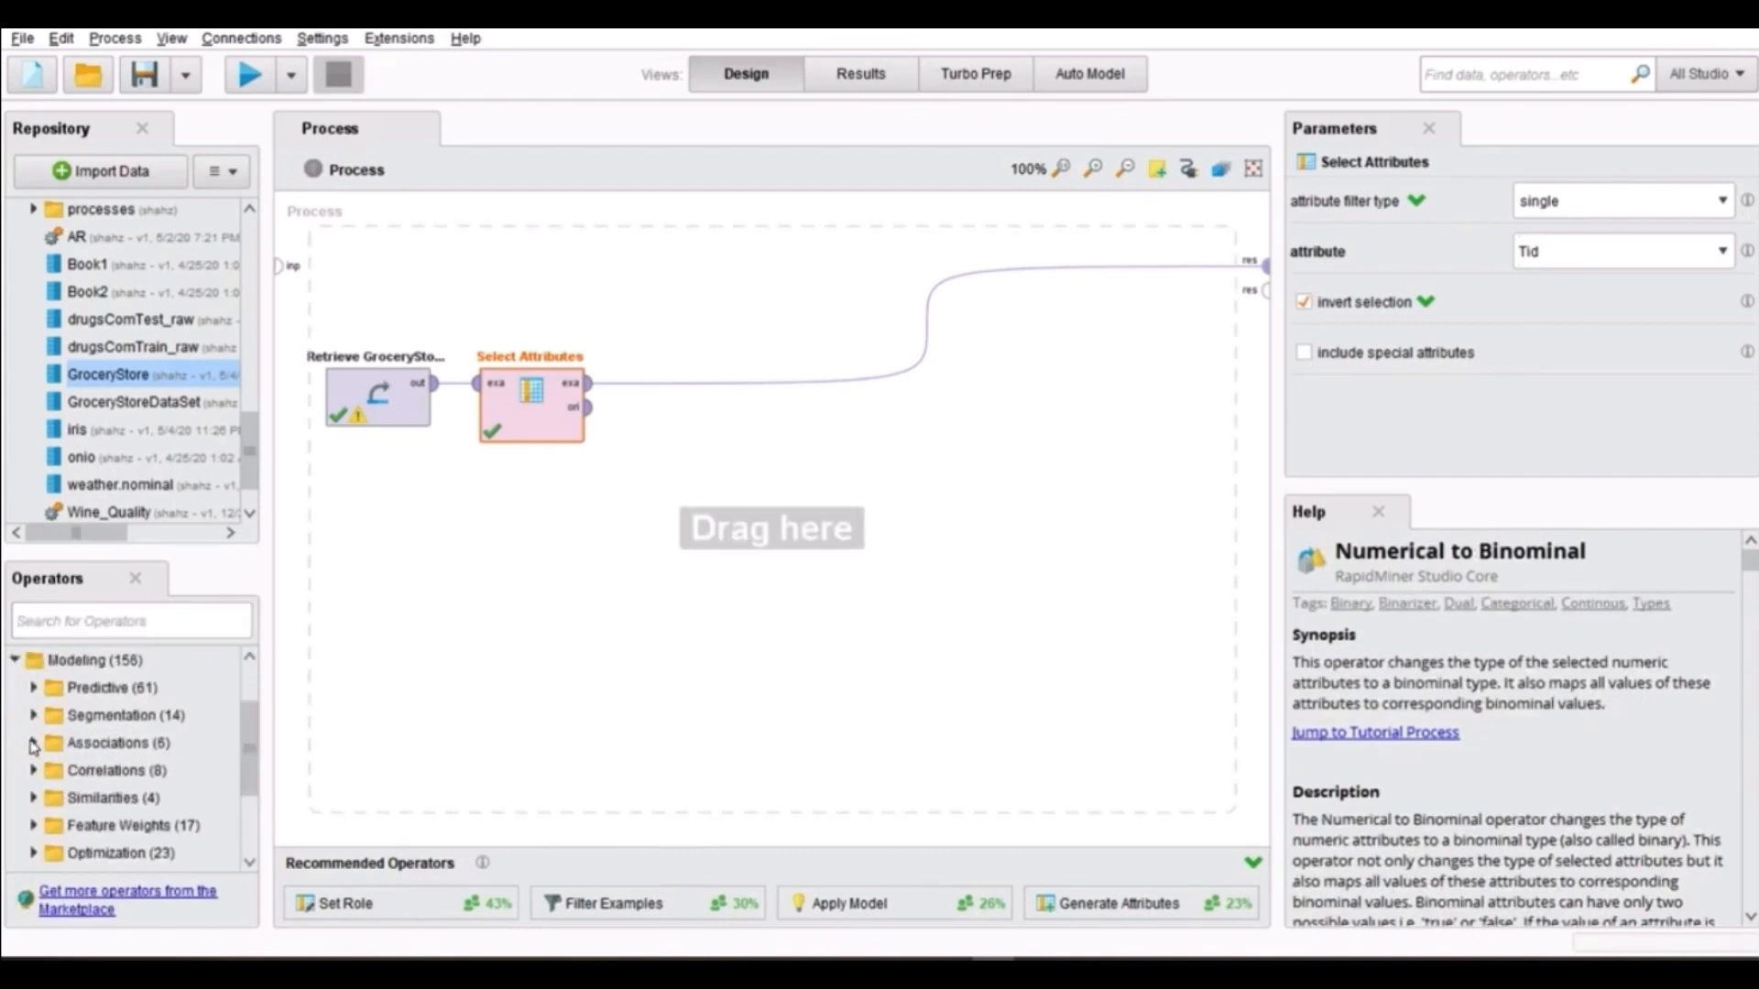
click(32, 743)
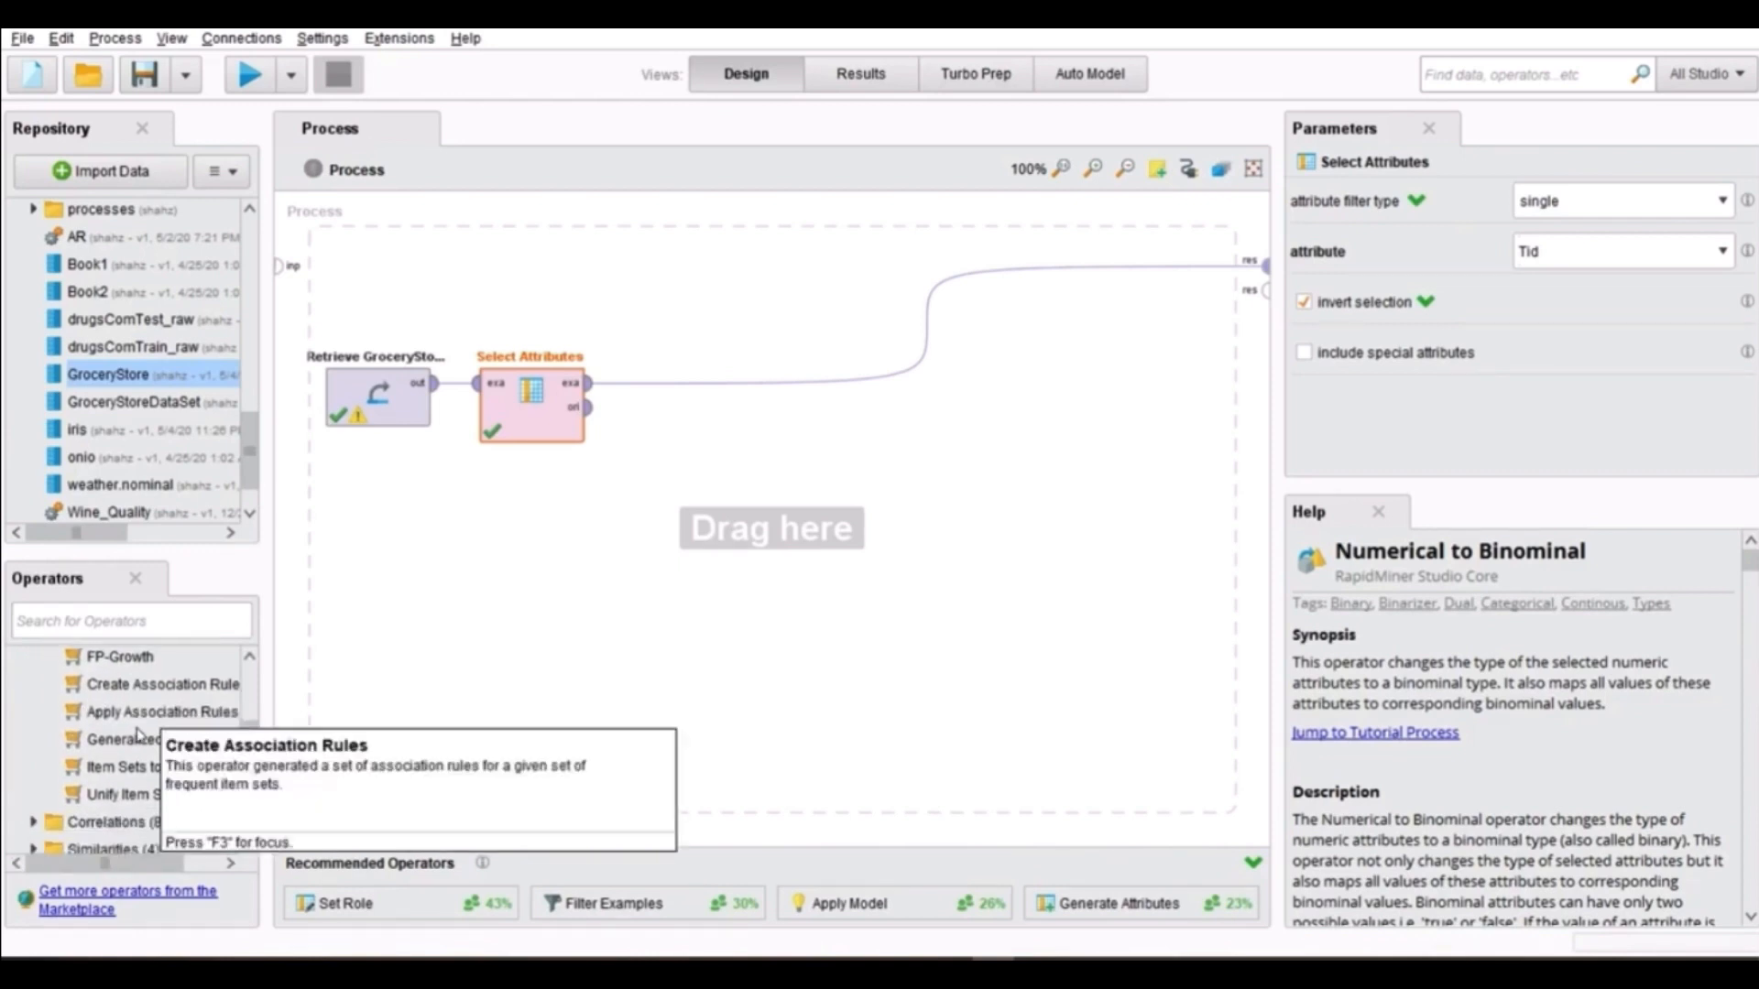
scroll(139, 733, down, 2)
scroll(129, 705, up, 1)
scroll(129, 705, up, 1)
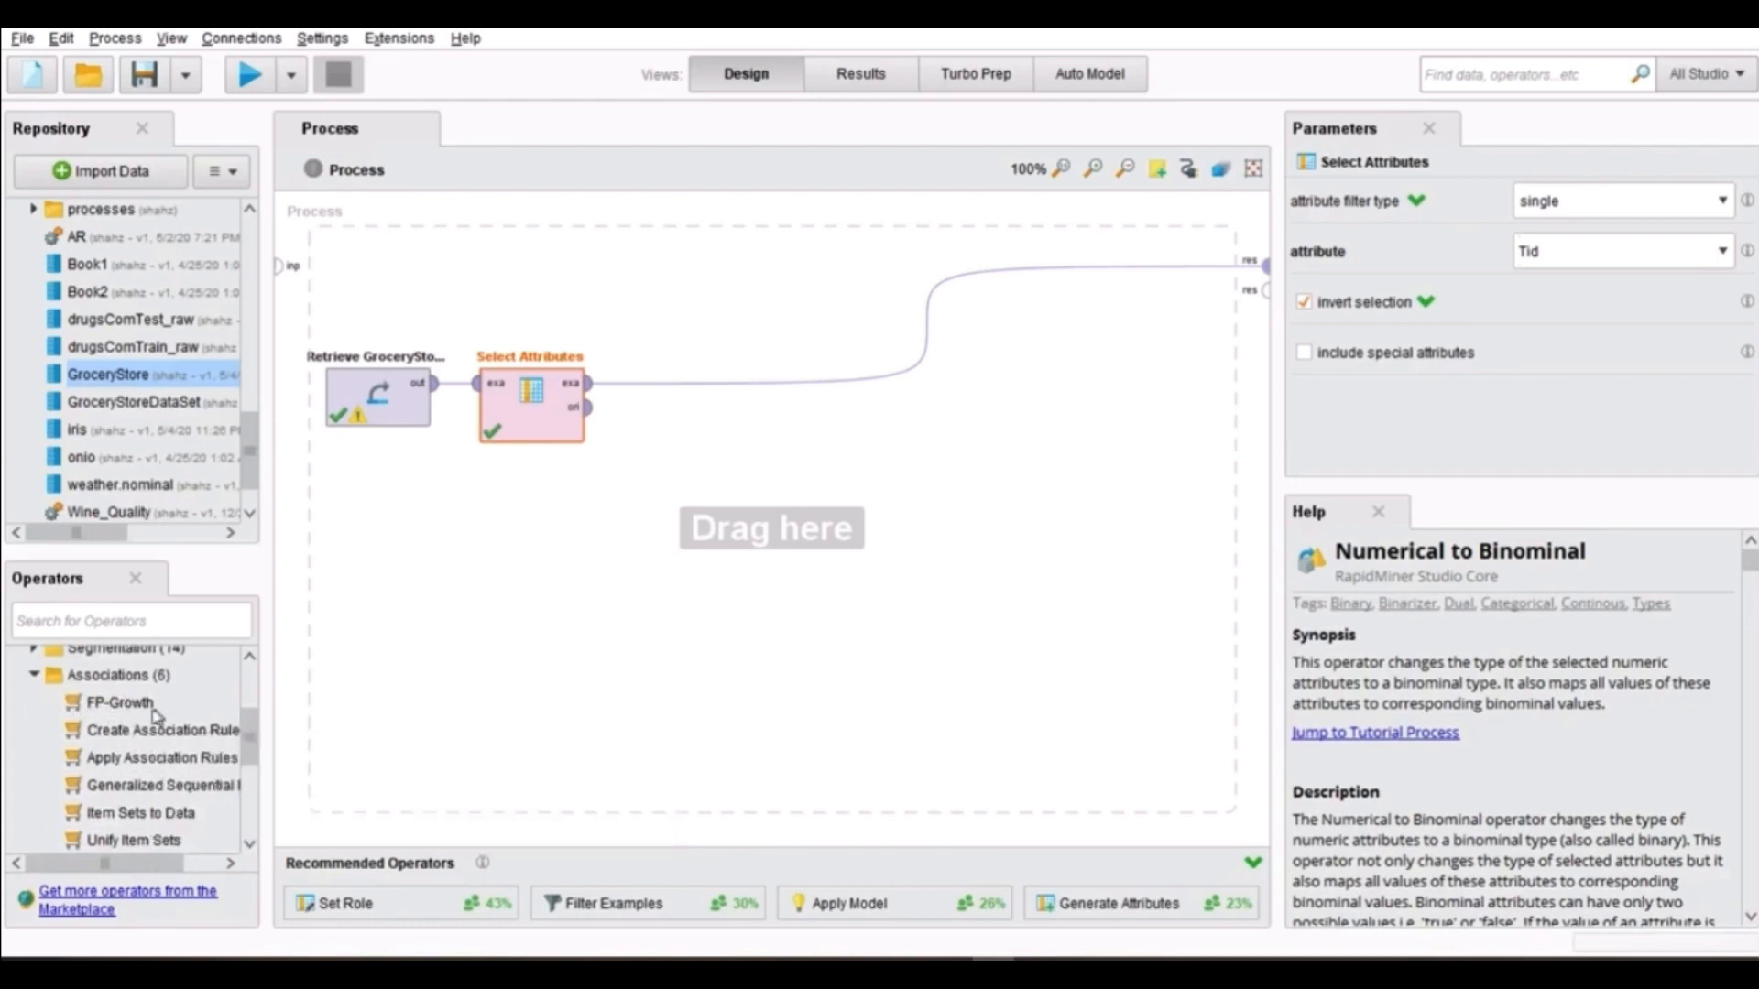
click(137, 708)
click(678, 657)
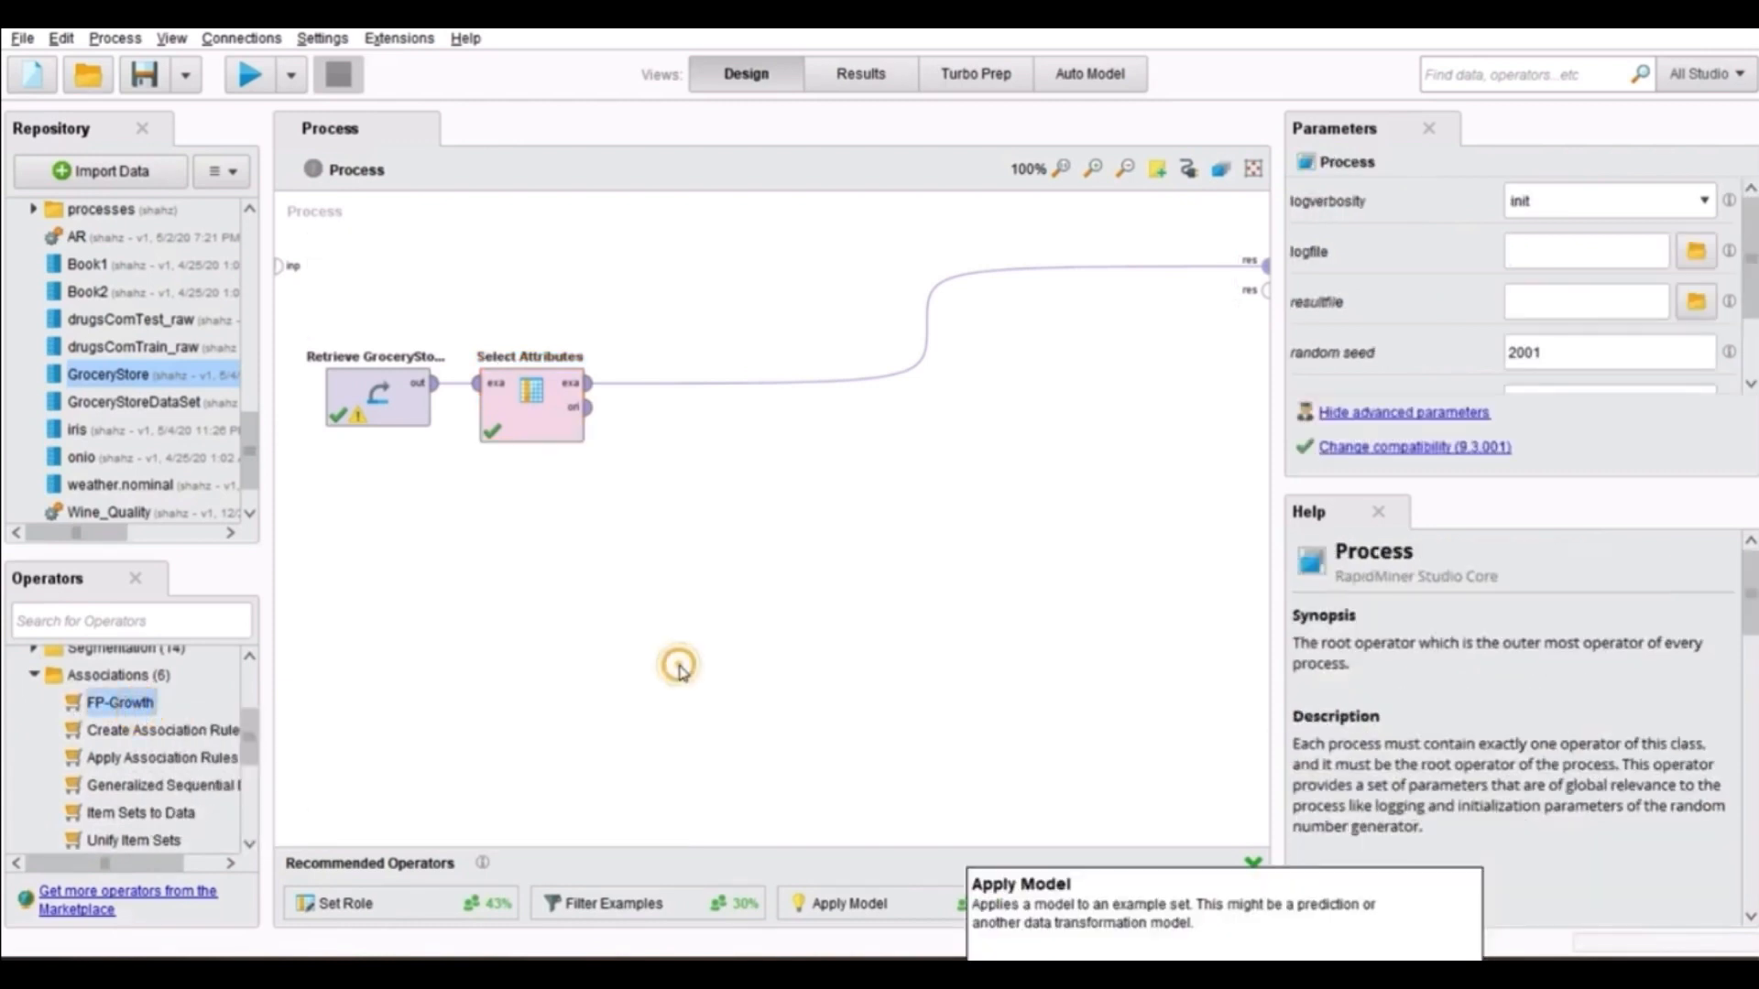
drag(113, 709, 745, 458)
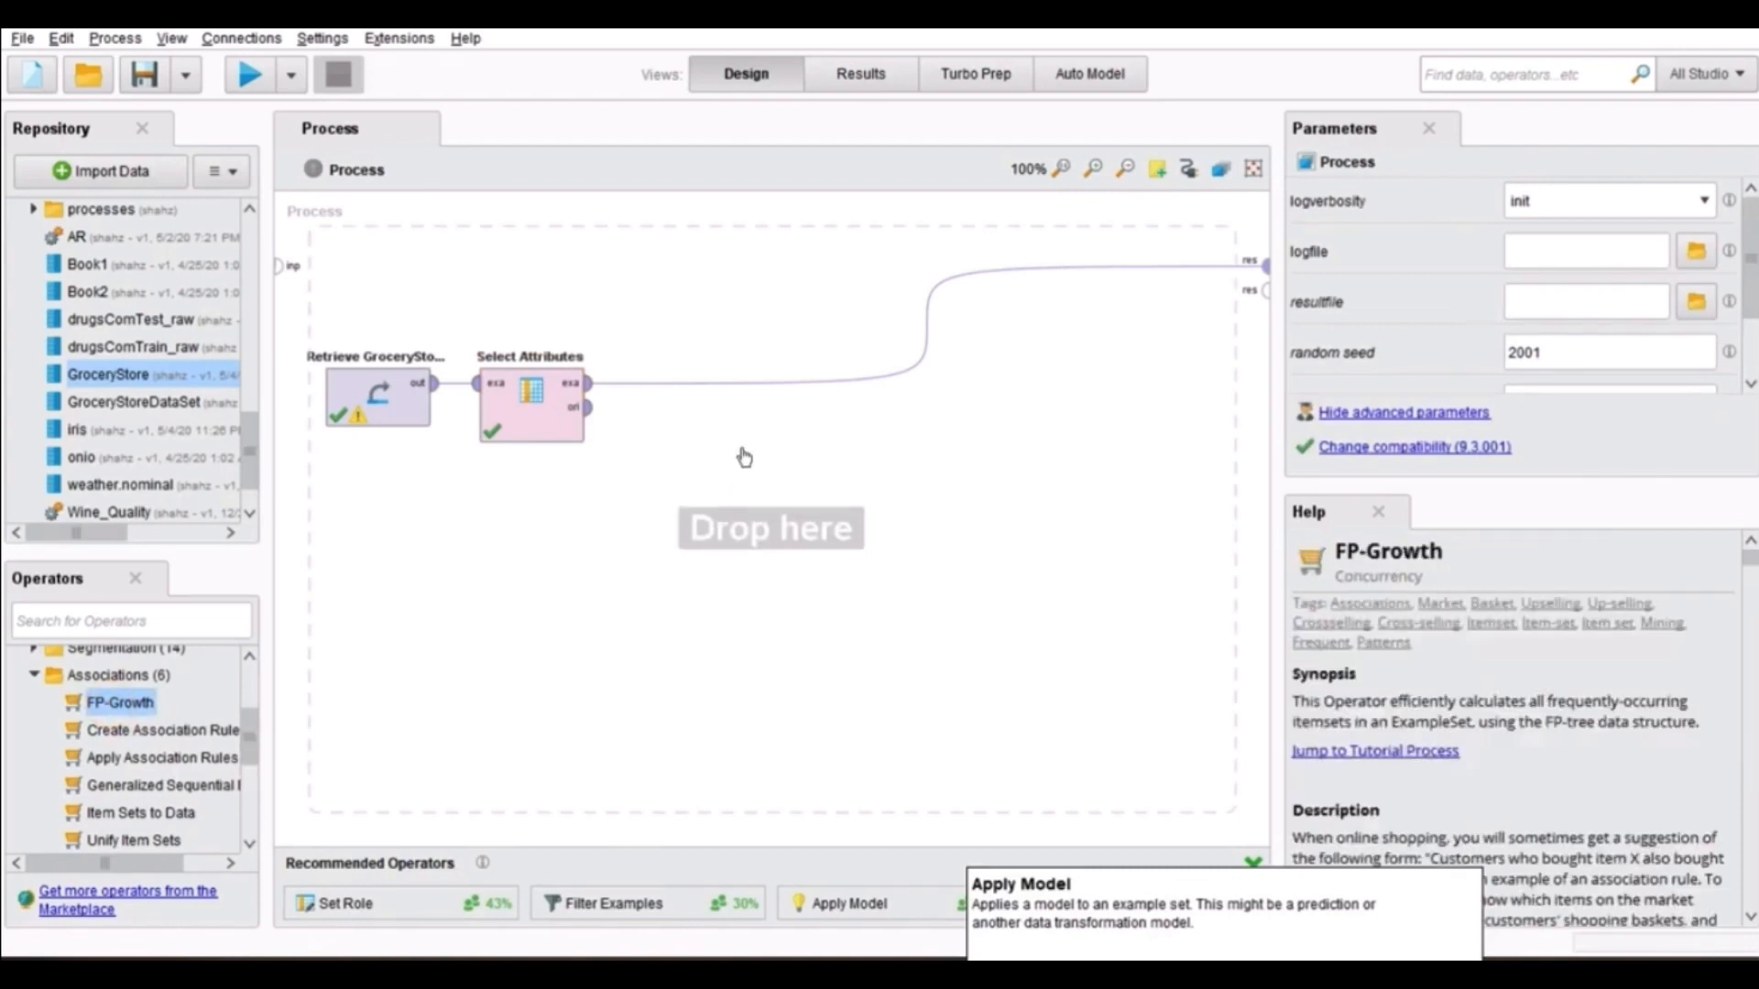
Connect Select Attributes' example set output to FP-Growth, and FP-Growth's frequent sets output to the first result port
click(590, 392)
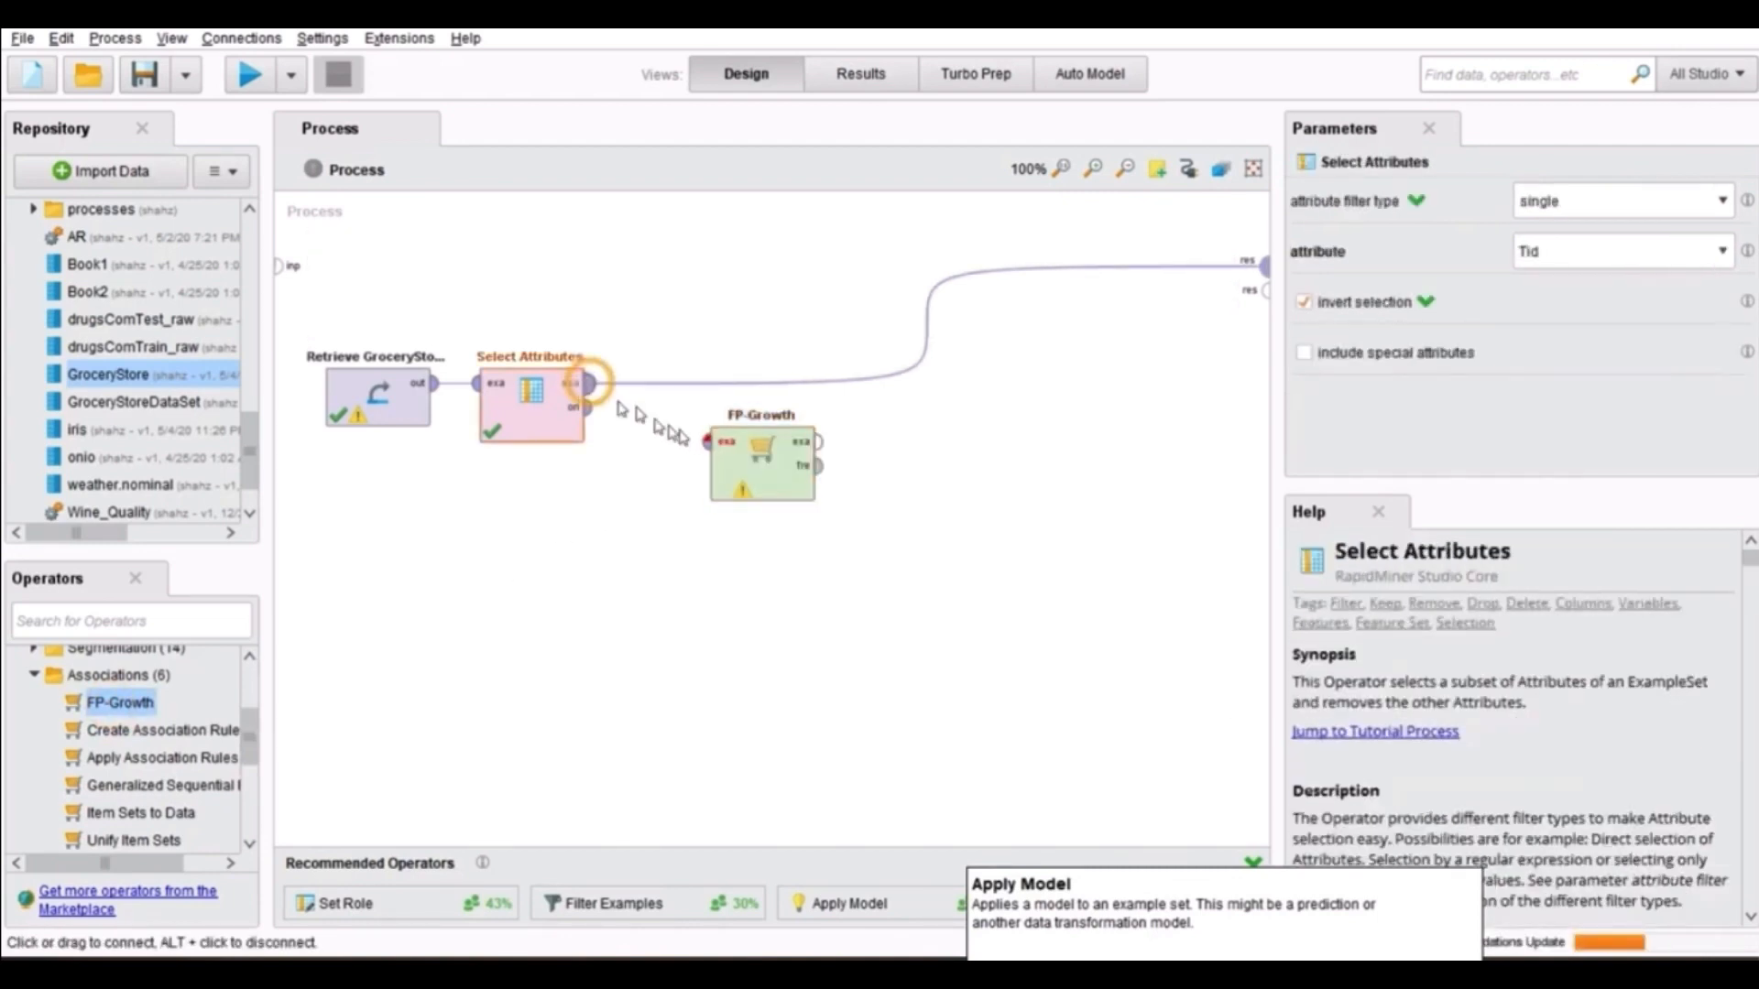
click(709, 443)
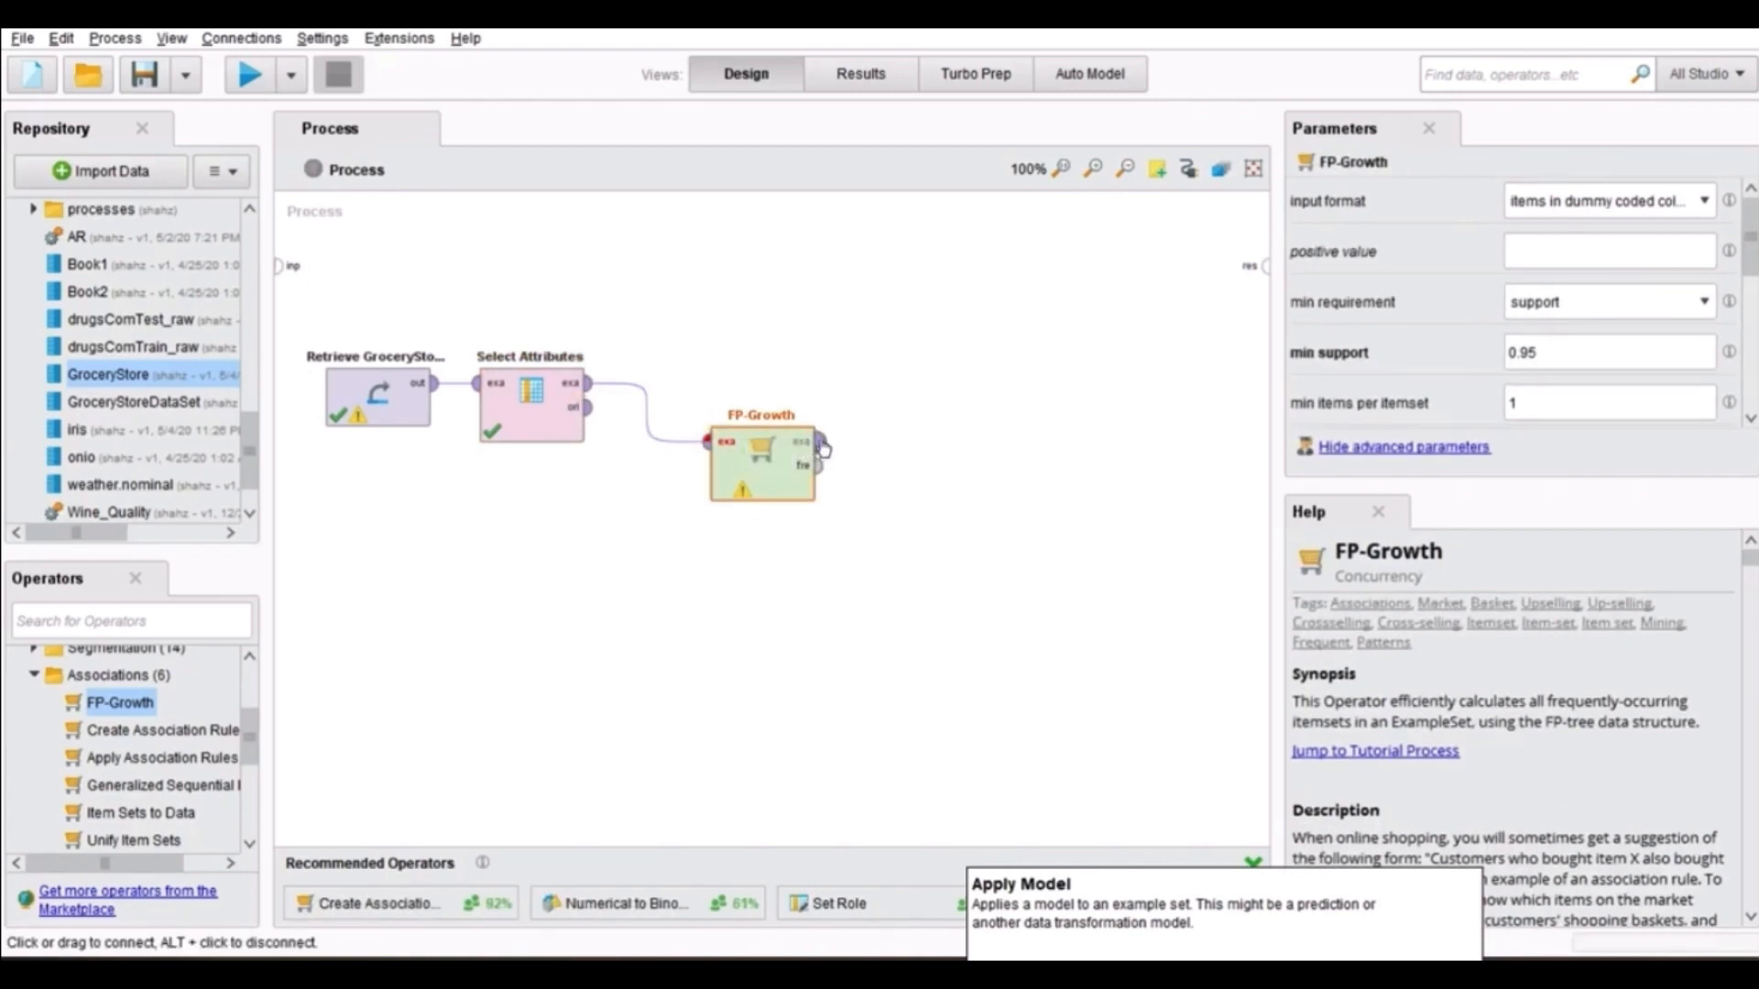
click(822, 467)
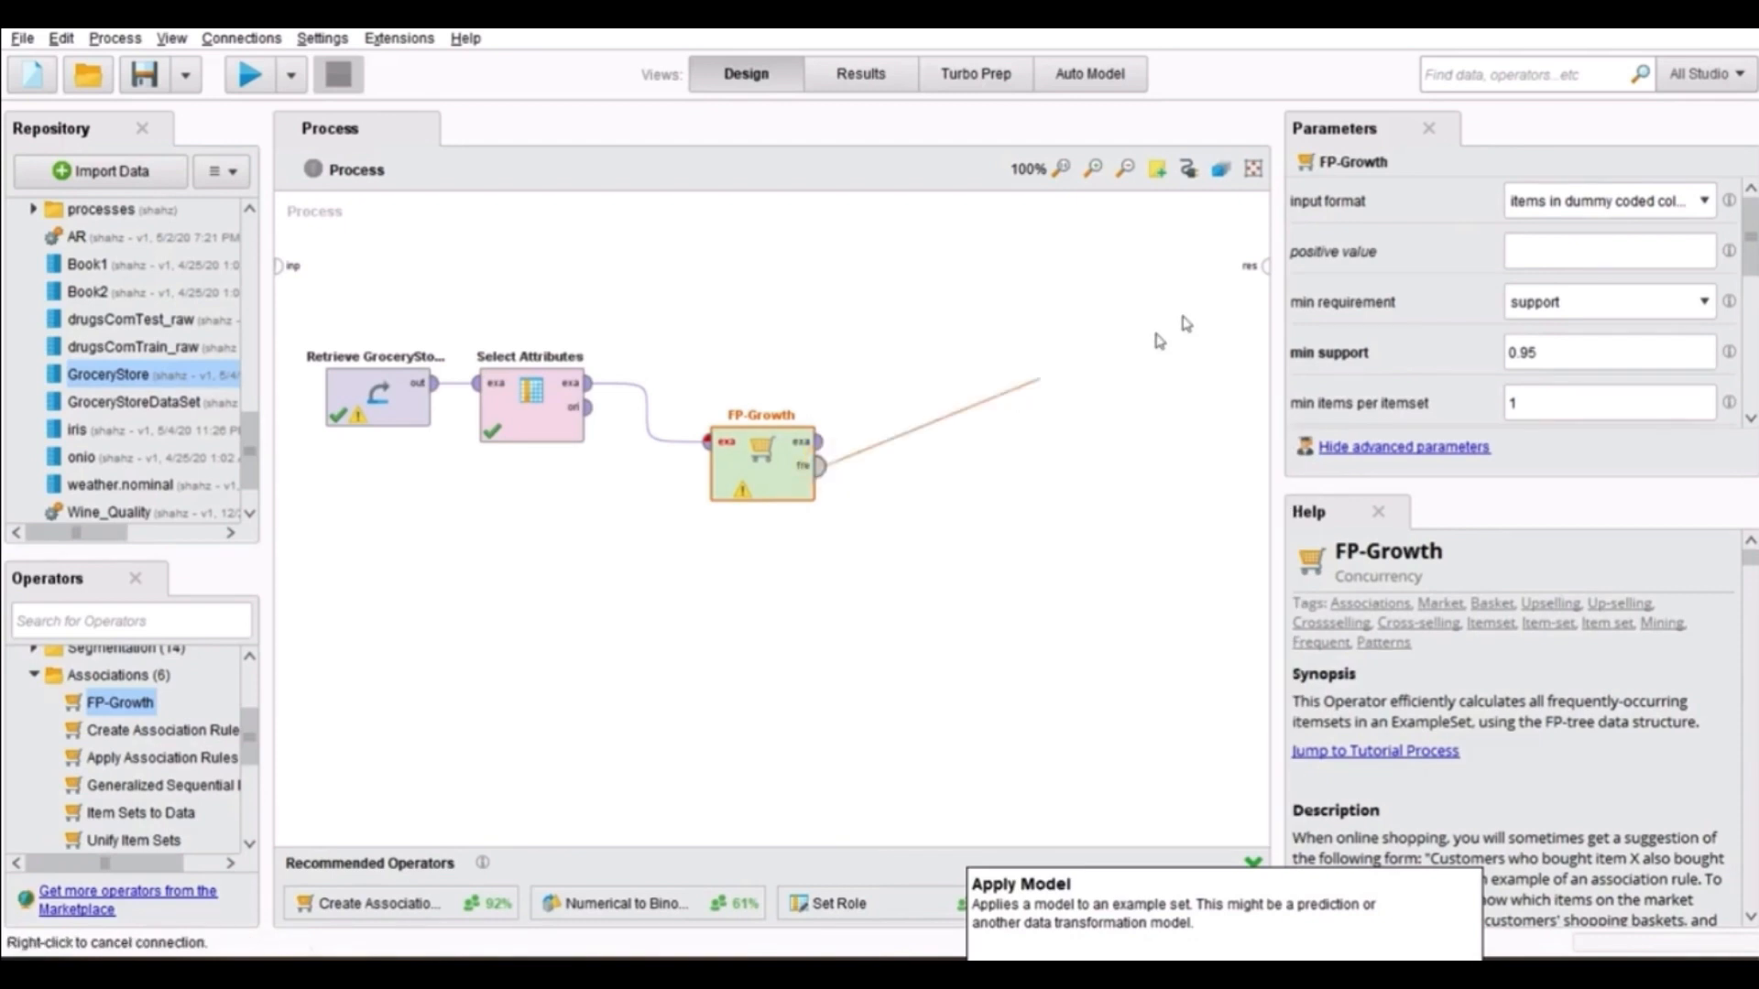
click(1266, 270)
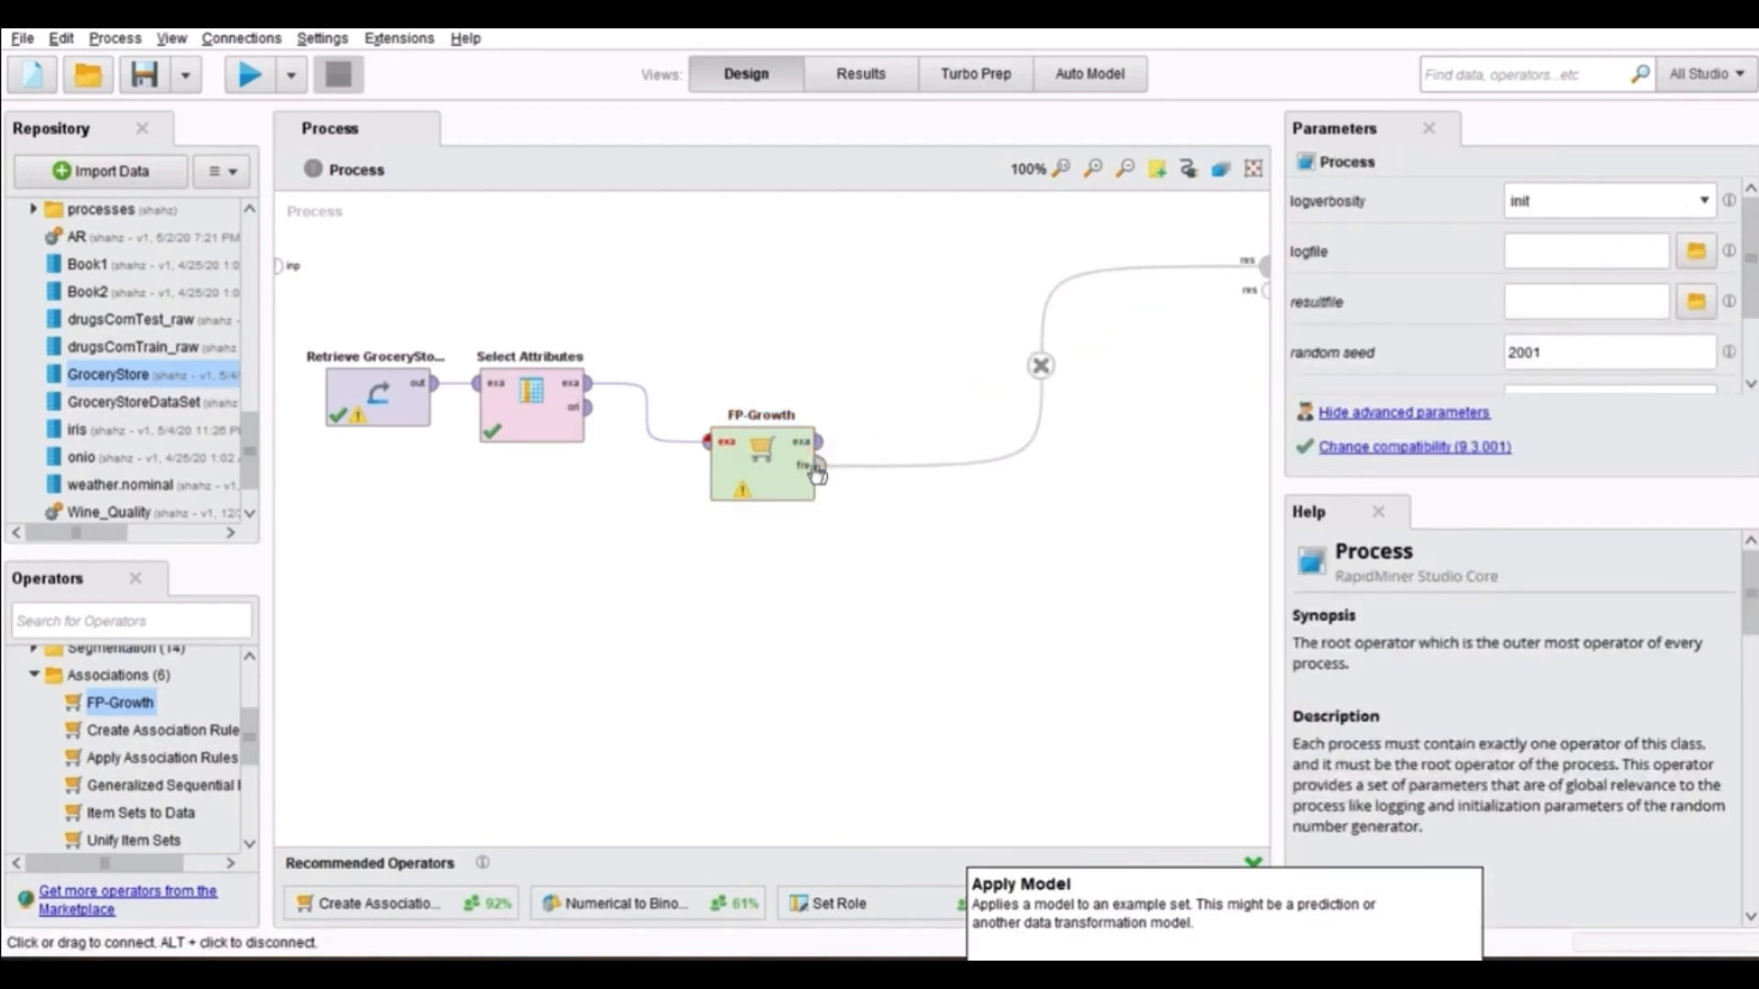
Run the process, examine the frequent item sets from FP-Growth with their support, and return to the process design
mouse_move(816, 473)
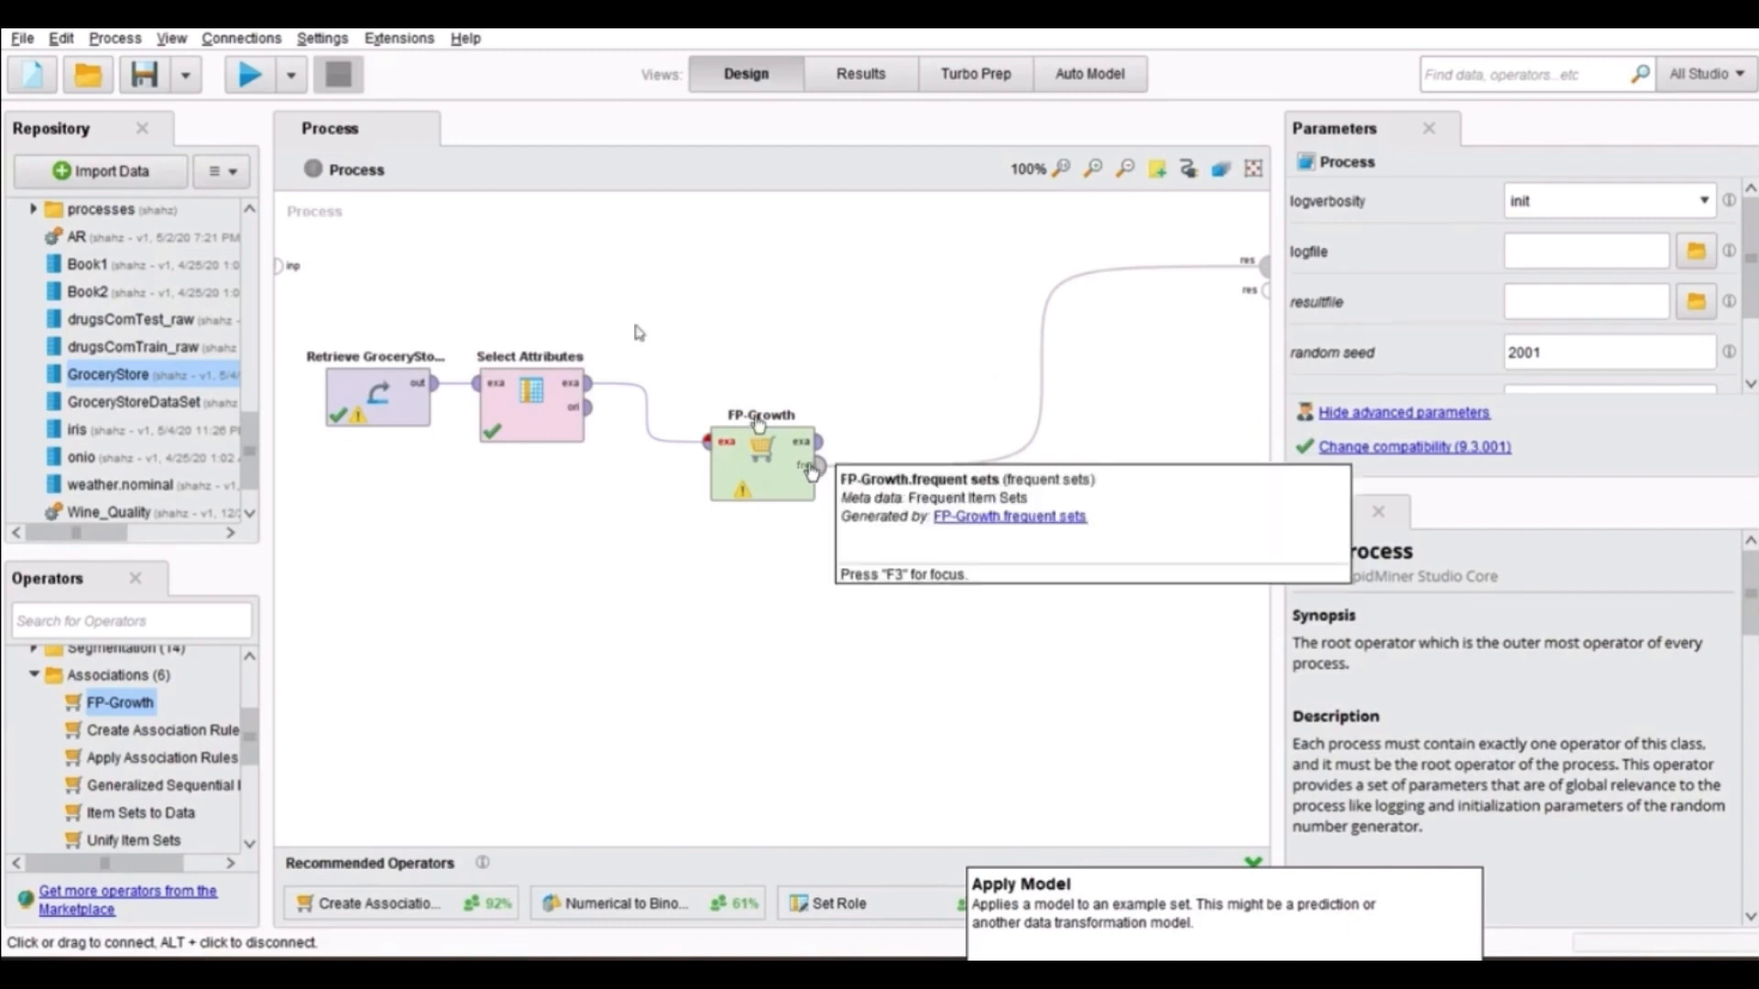
click(250, 75)
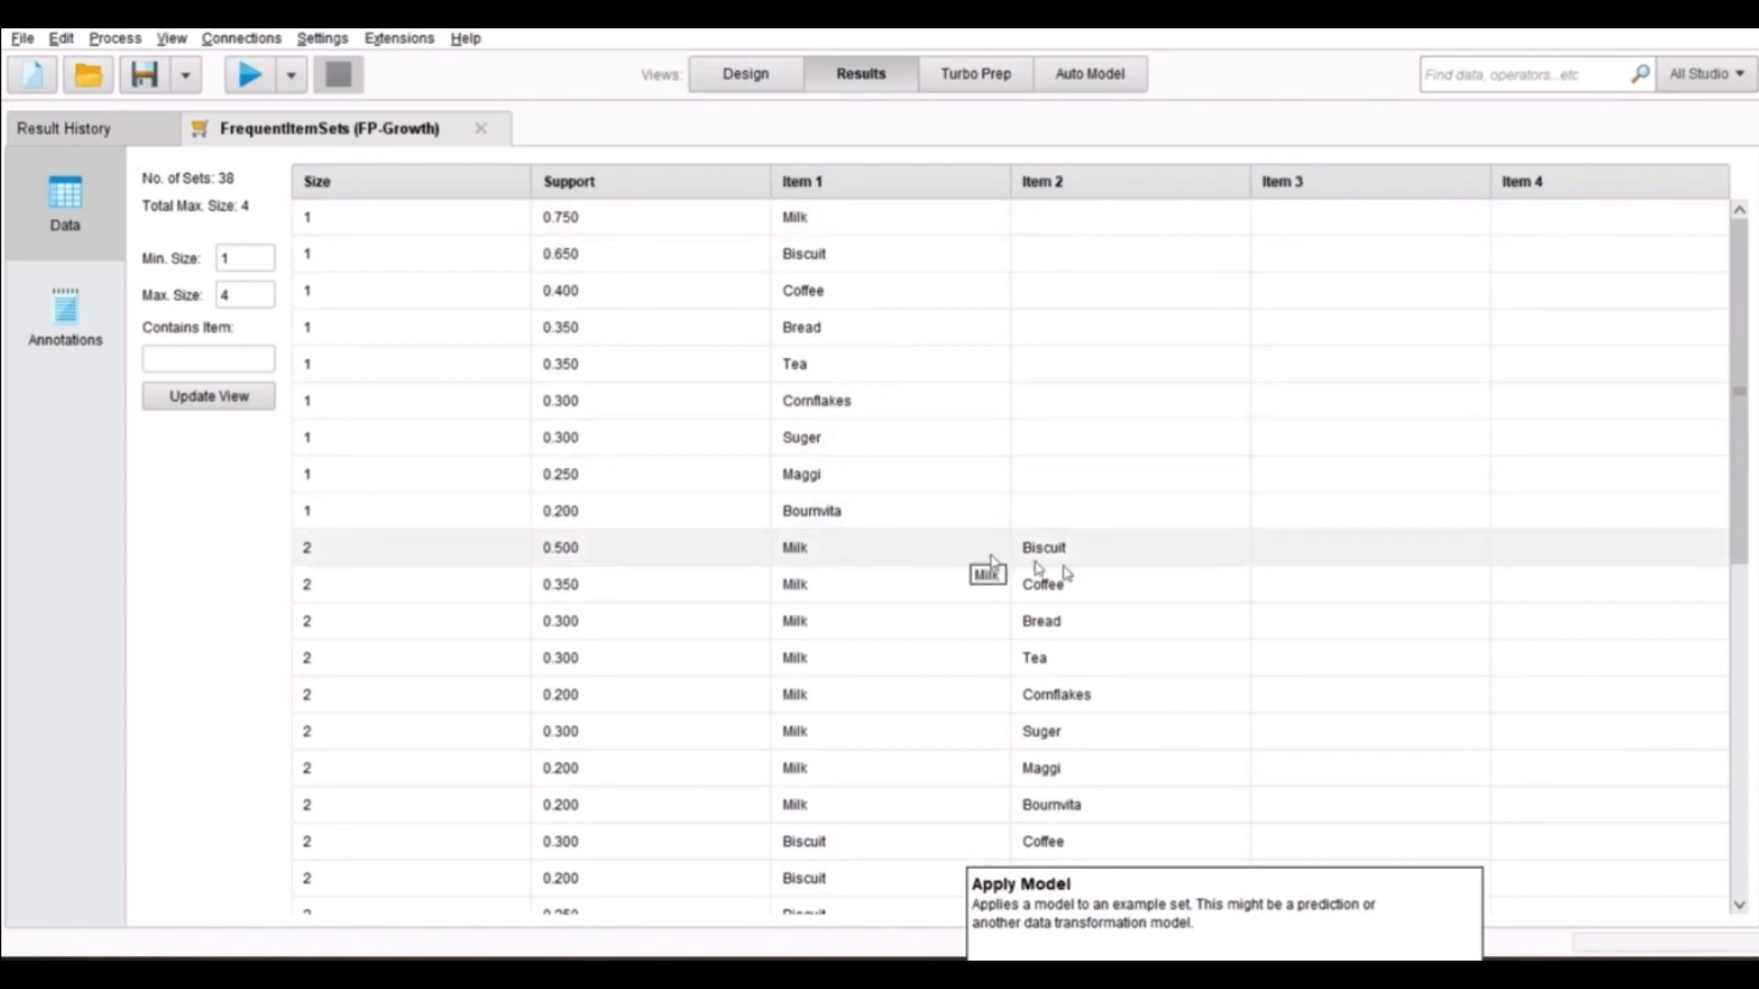
scroll(1060, 586, down, 4)
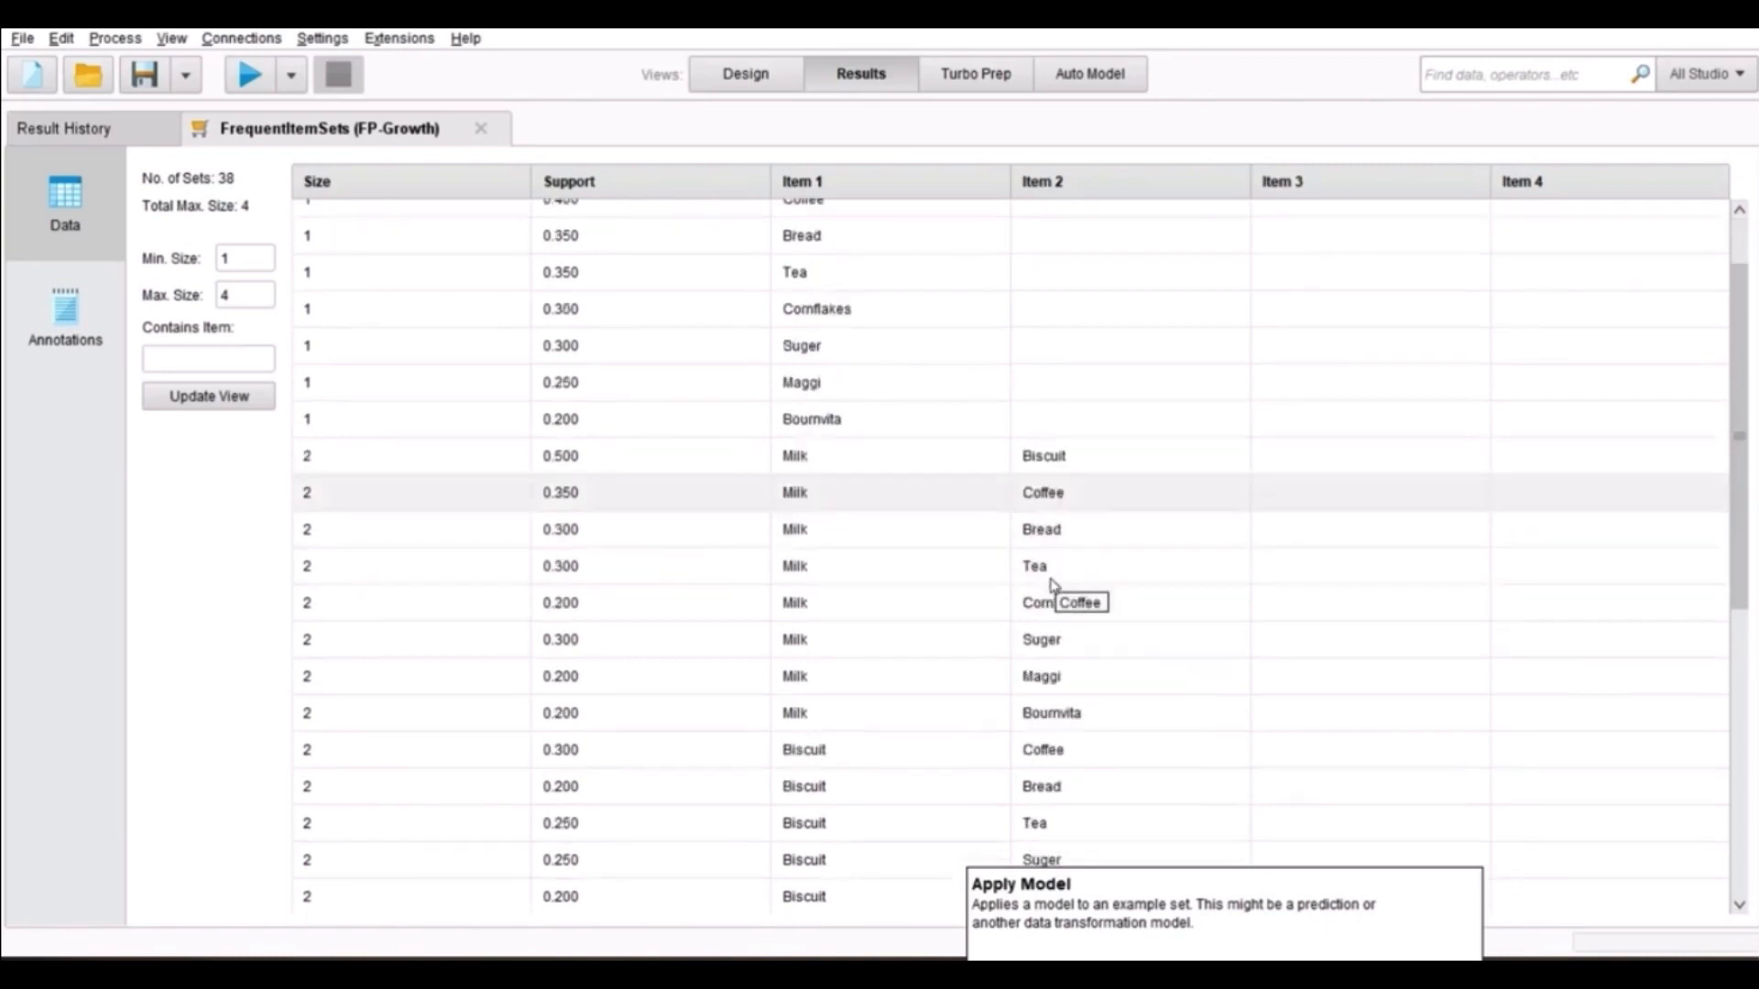
scroll(1100, 641, down, 3)
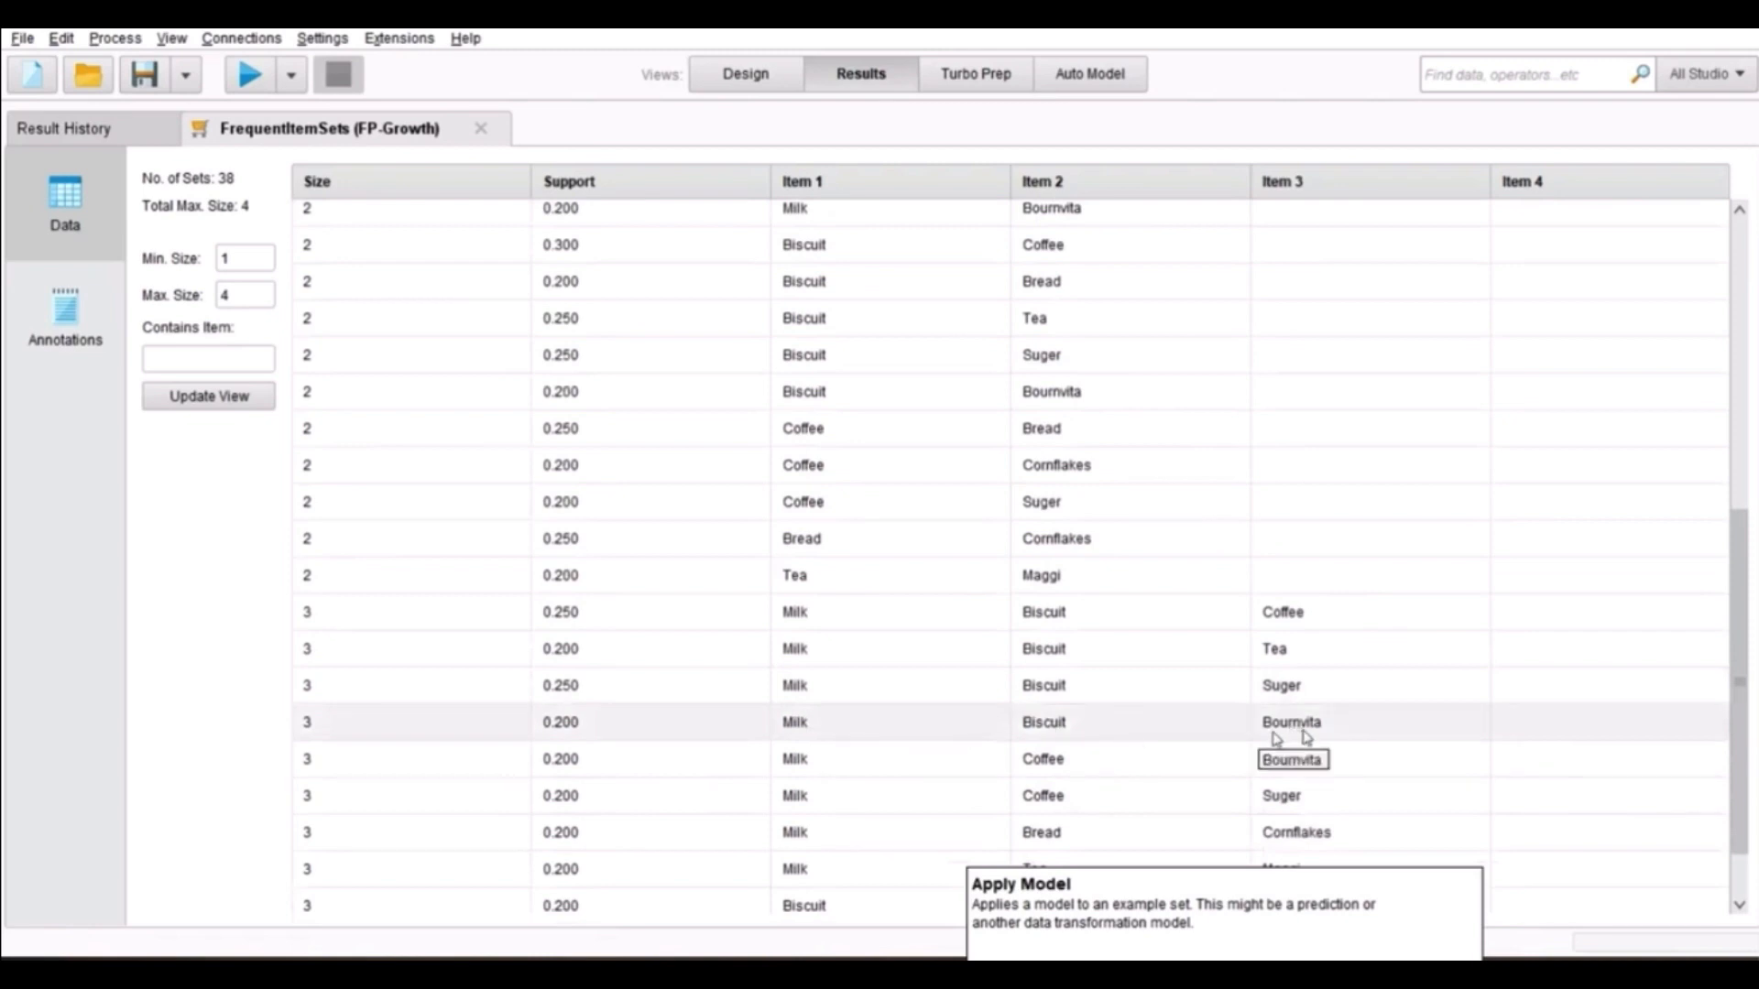
scroll(1258, 790, down, 1)
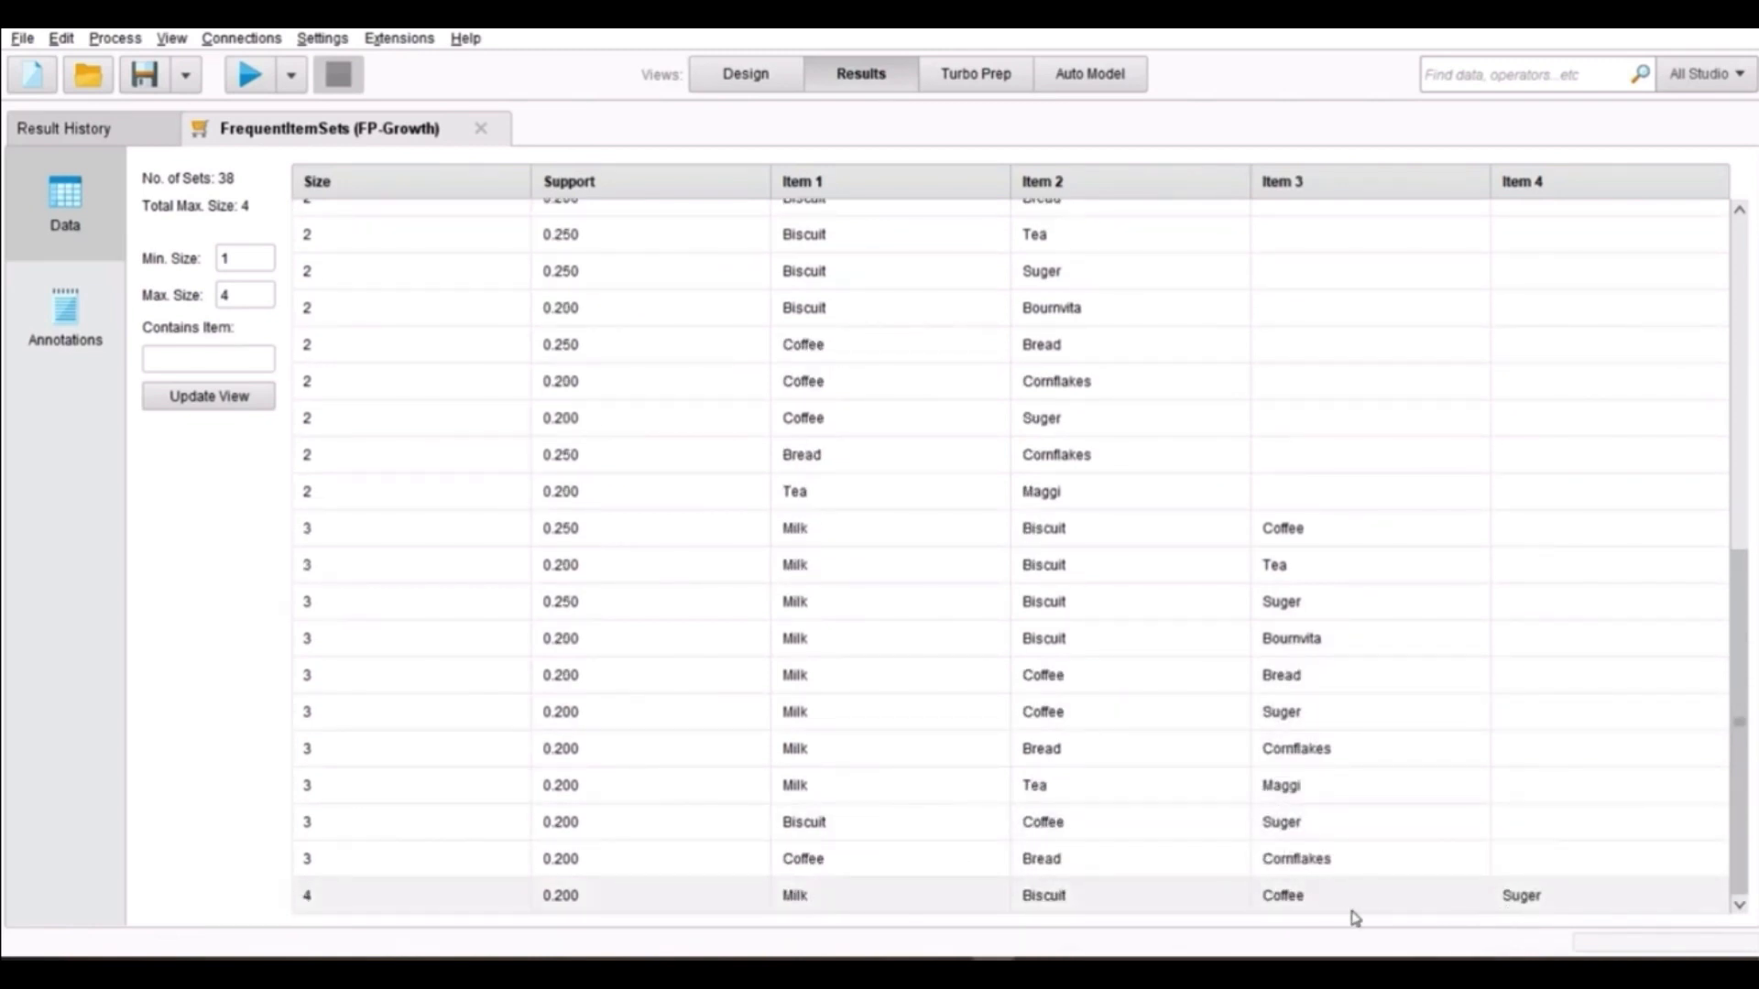
click(745, 74)
Align FP-Growth in line with Select Attributes and add a Create Association Rules operator below and beyond it
drag(760, 472, 755, 417)
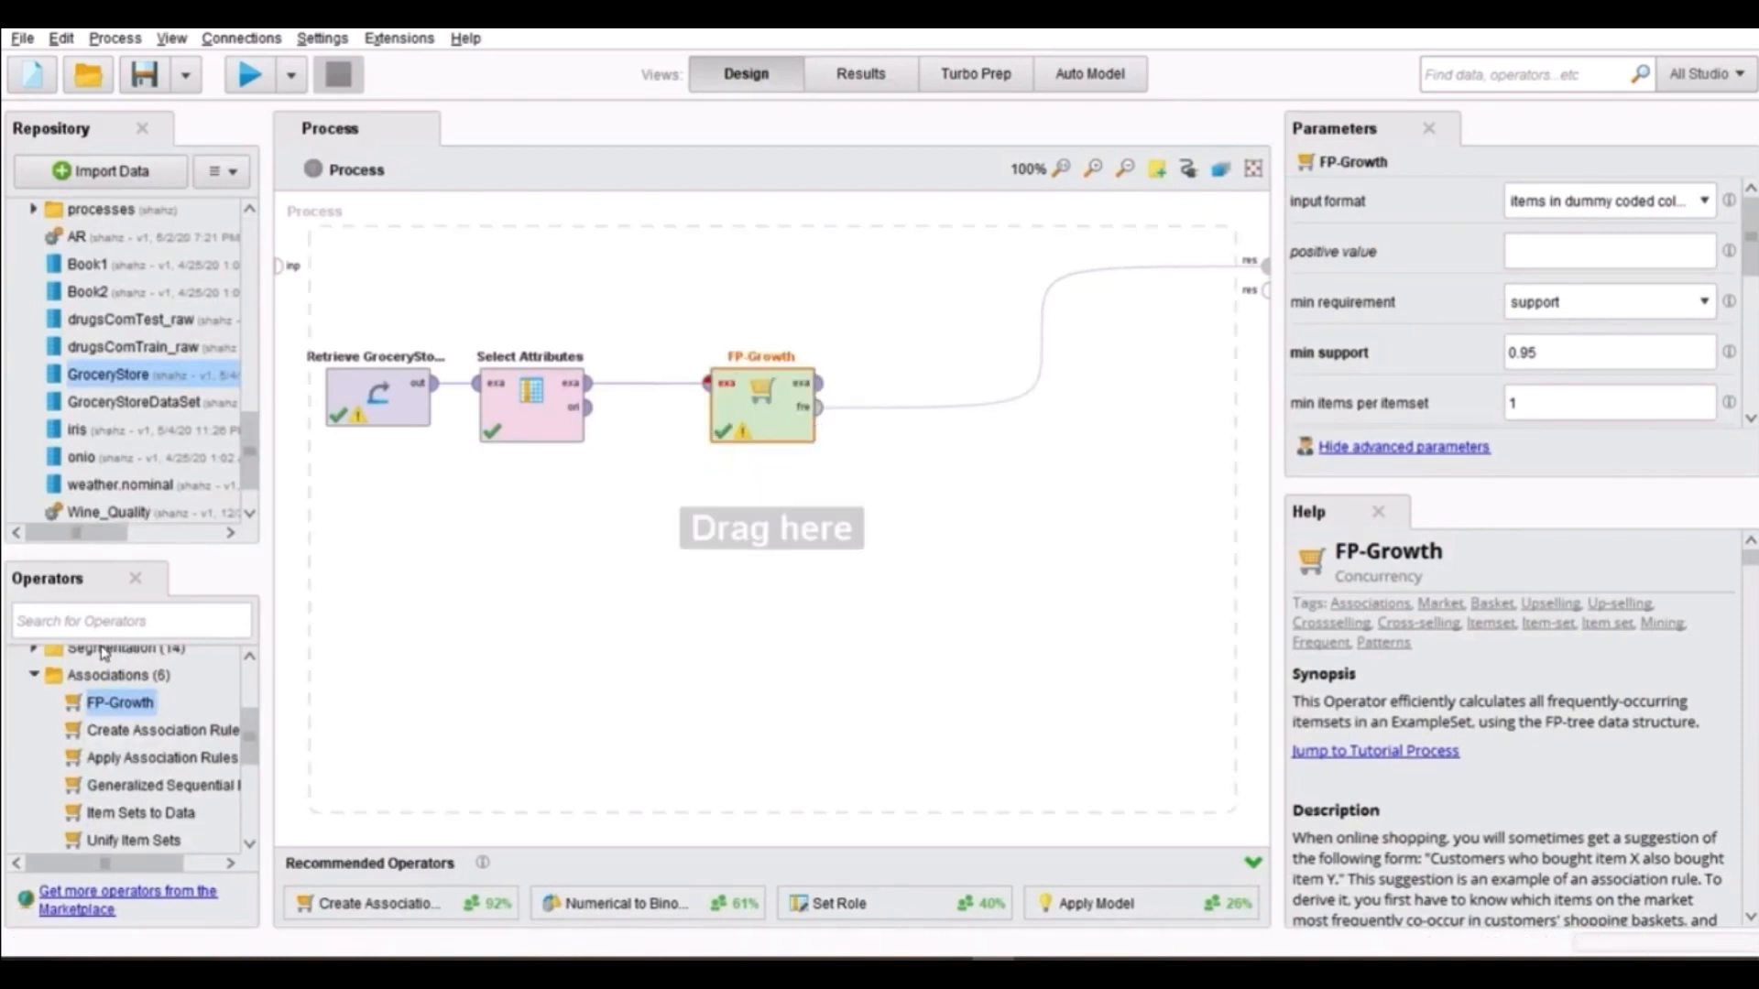
drag(117, 730, 988, 525)
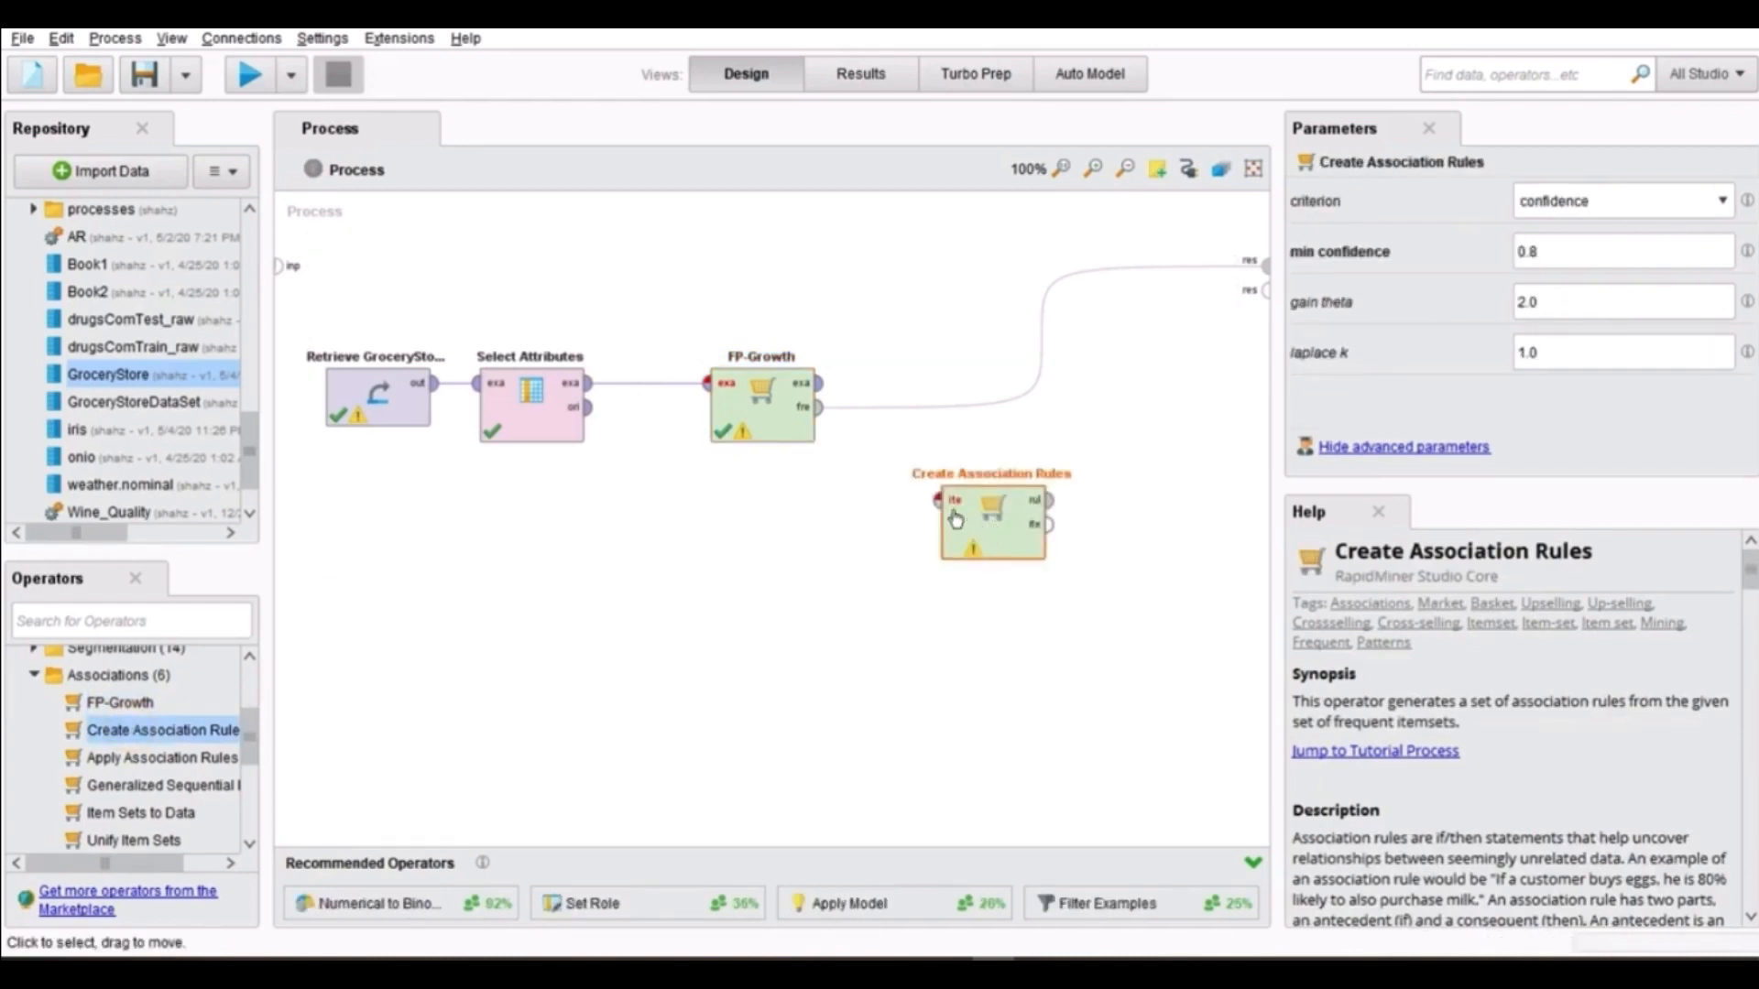
right_click(955, 520)
click(882, 534)
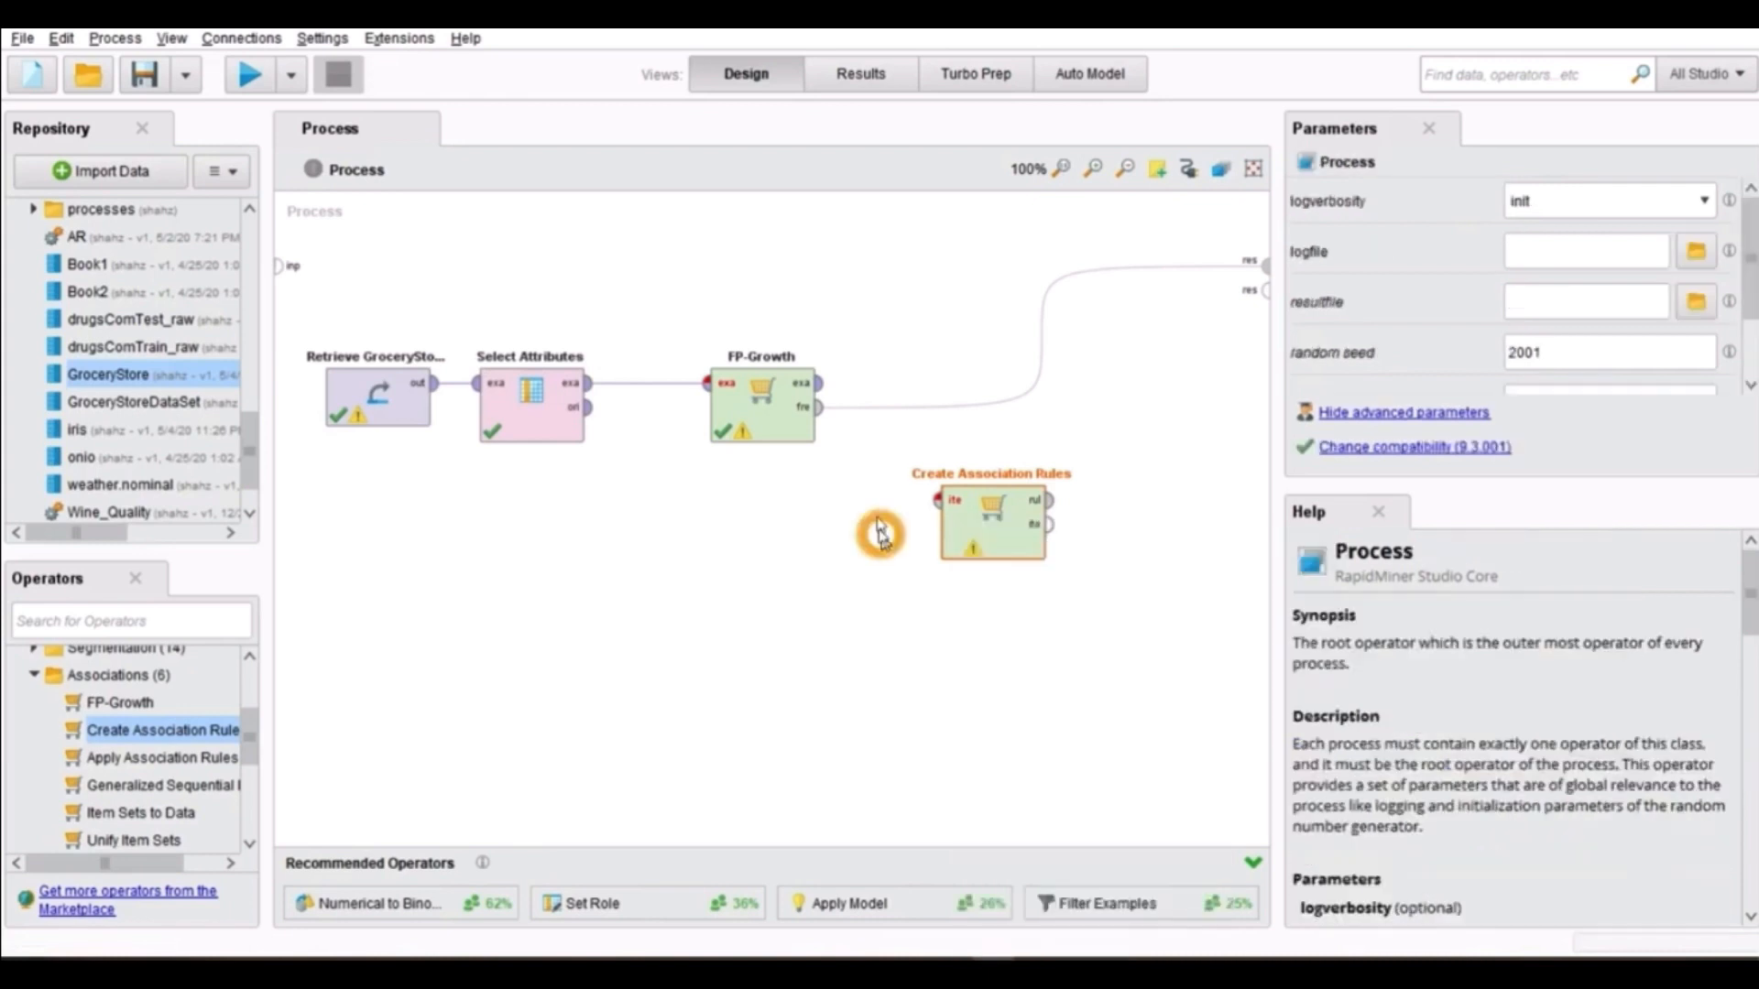
Connect FP-Growth's frequent sets to Create Association Rules, and link its rules and item sets outputs to the first two result ports
click(821, 414)
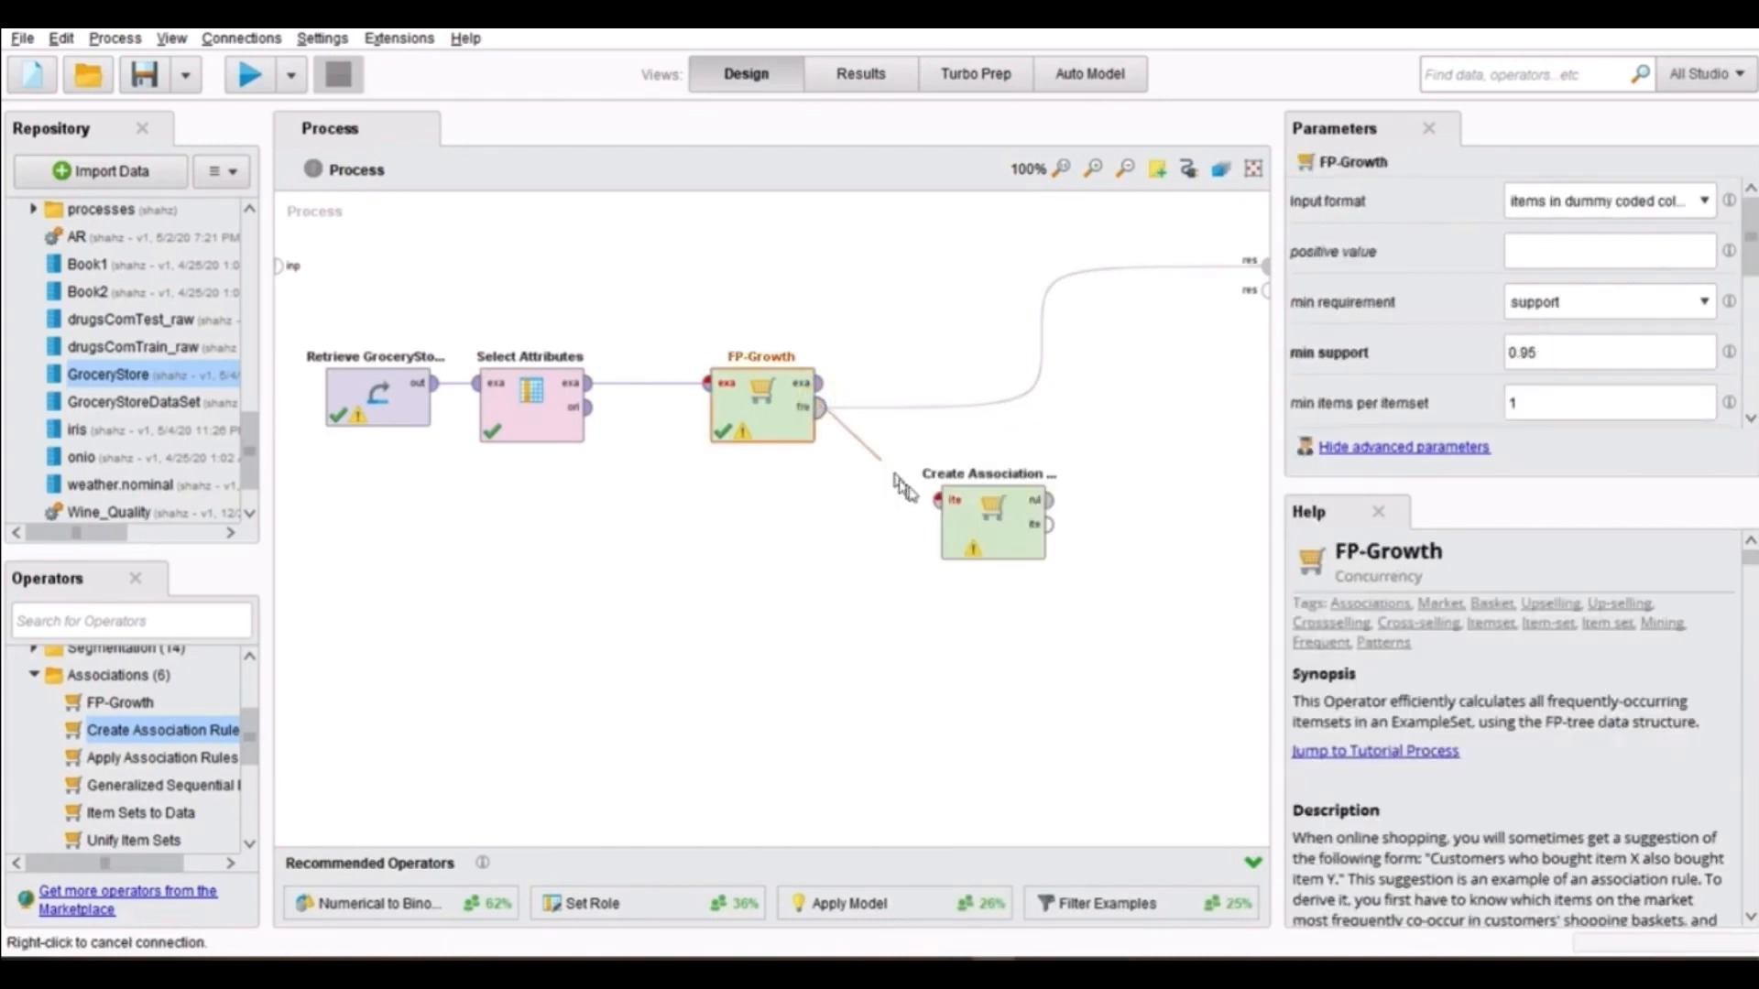
click(938, 504)
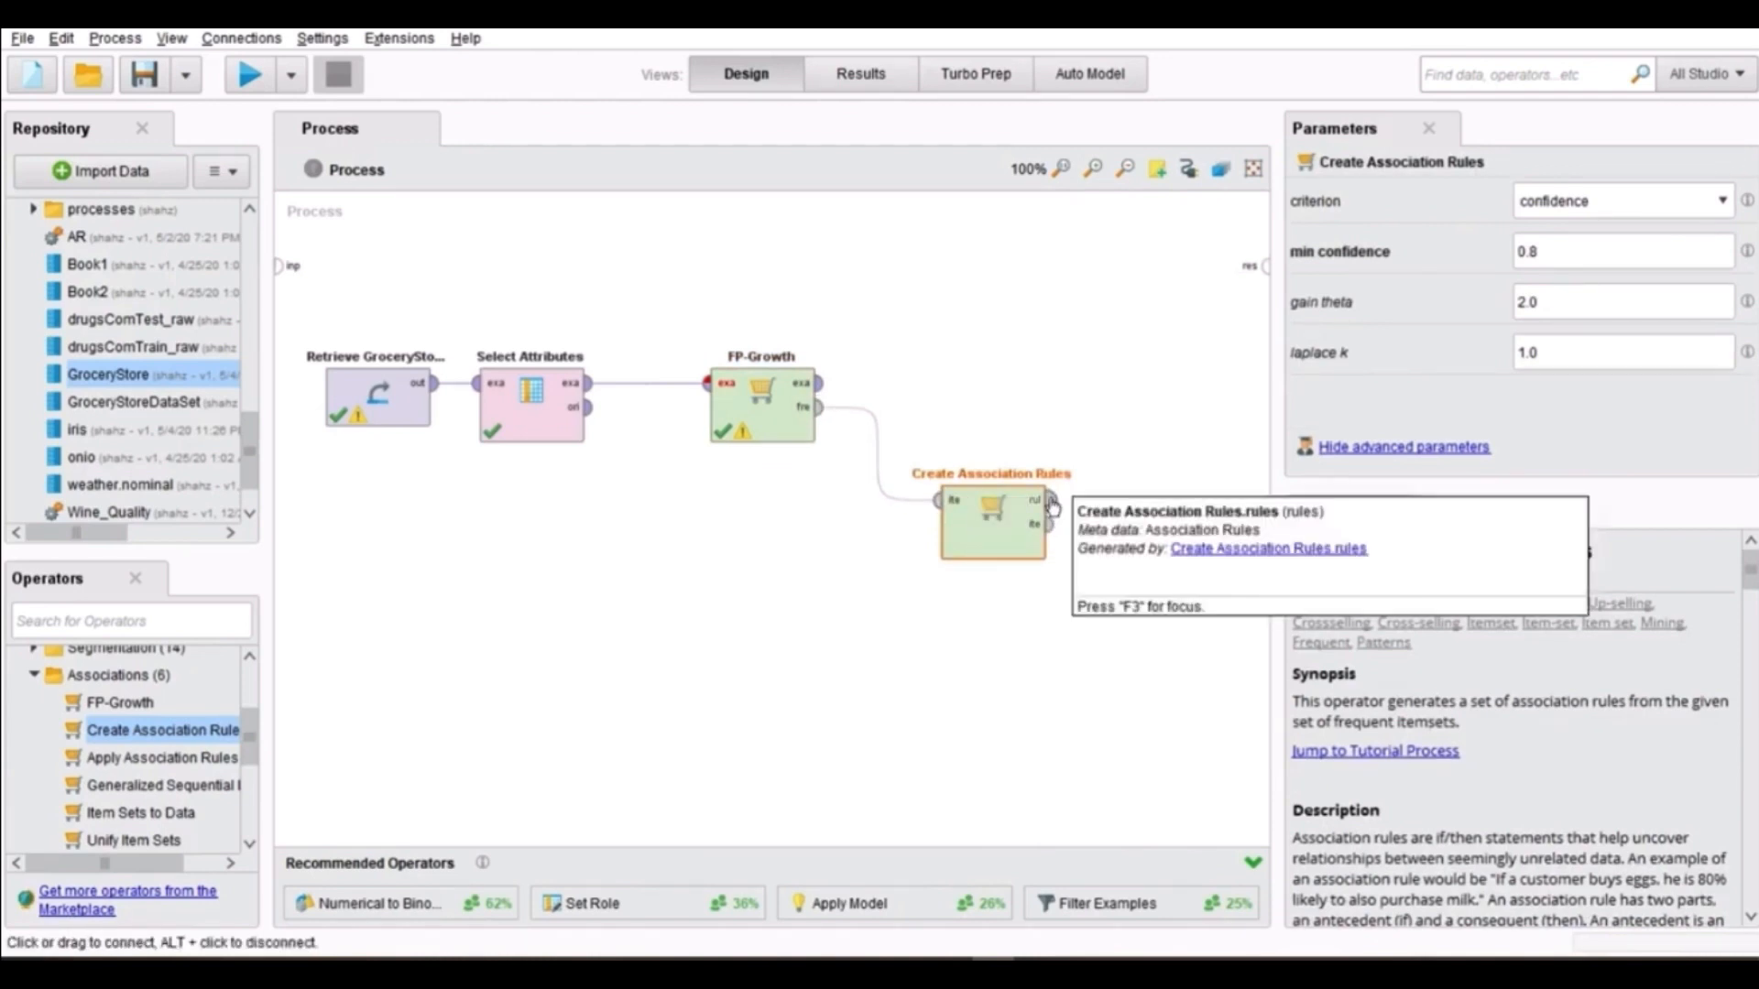
mouse_move(1052, 530)
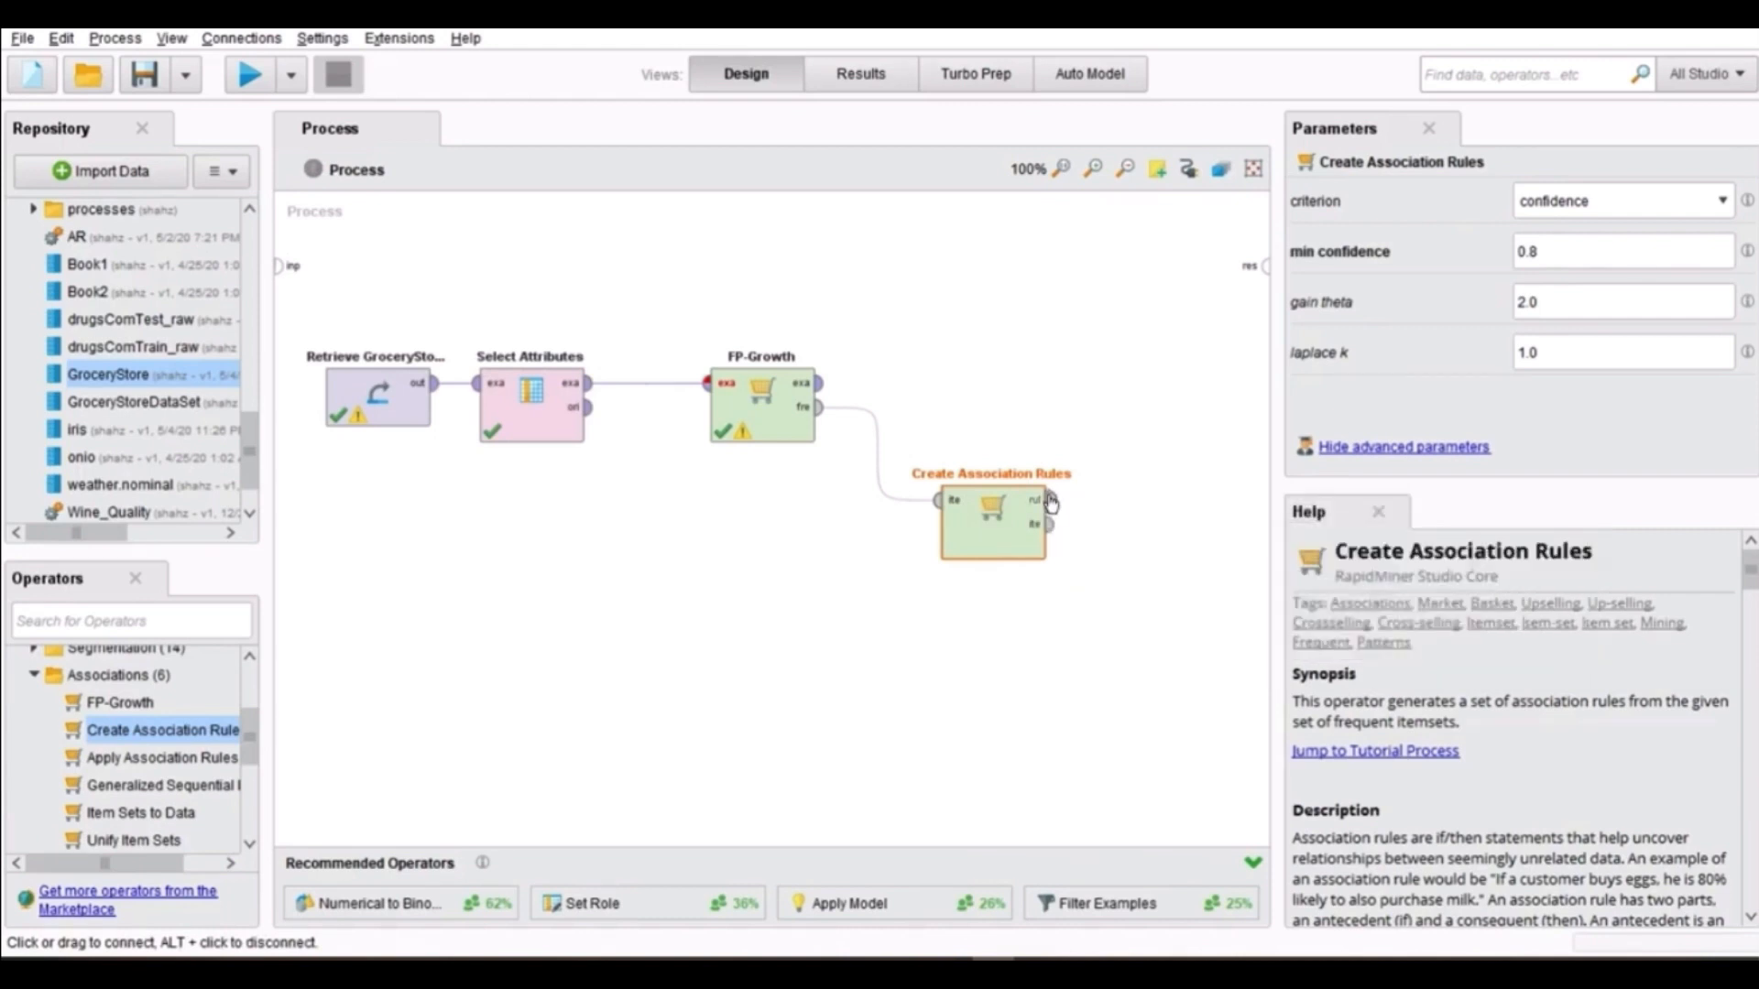
click(1050, 500)
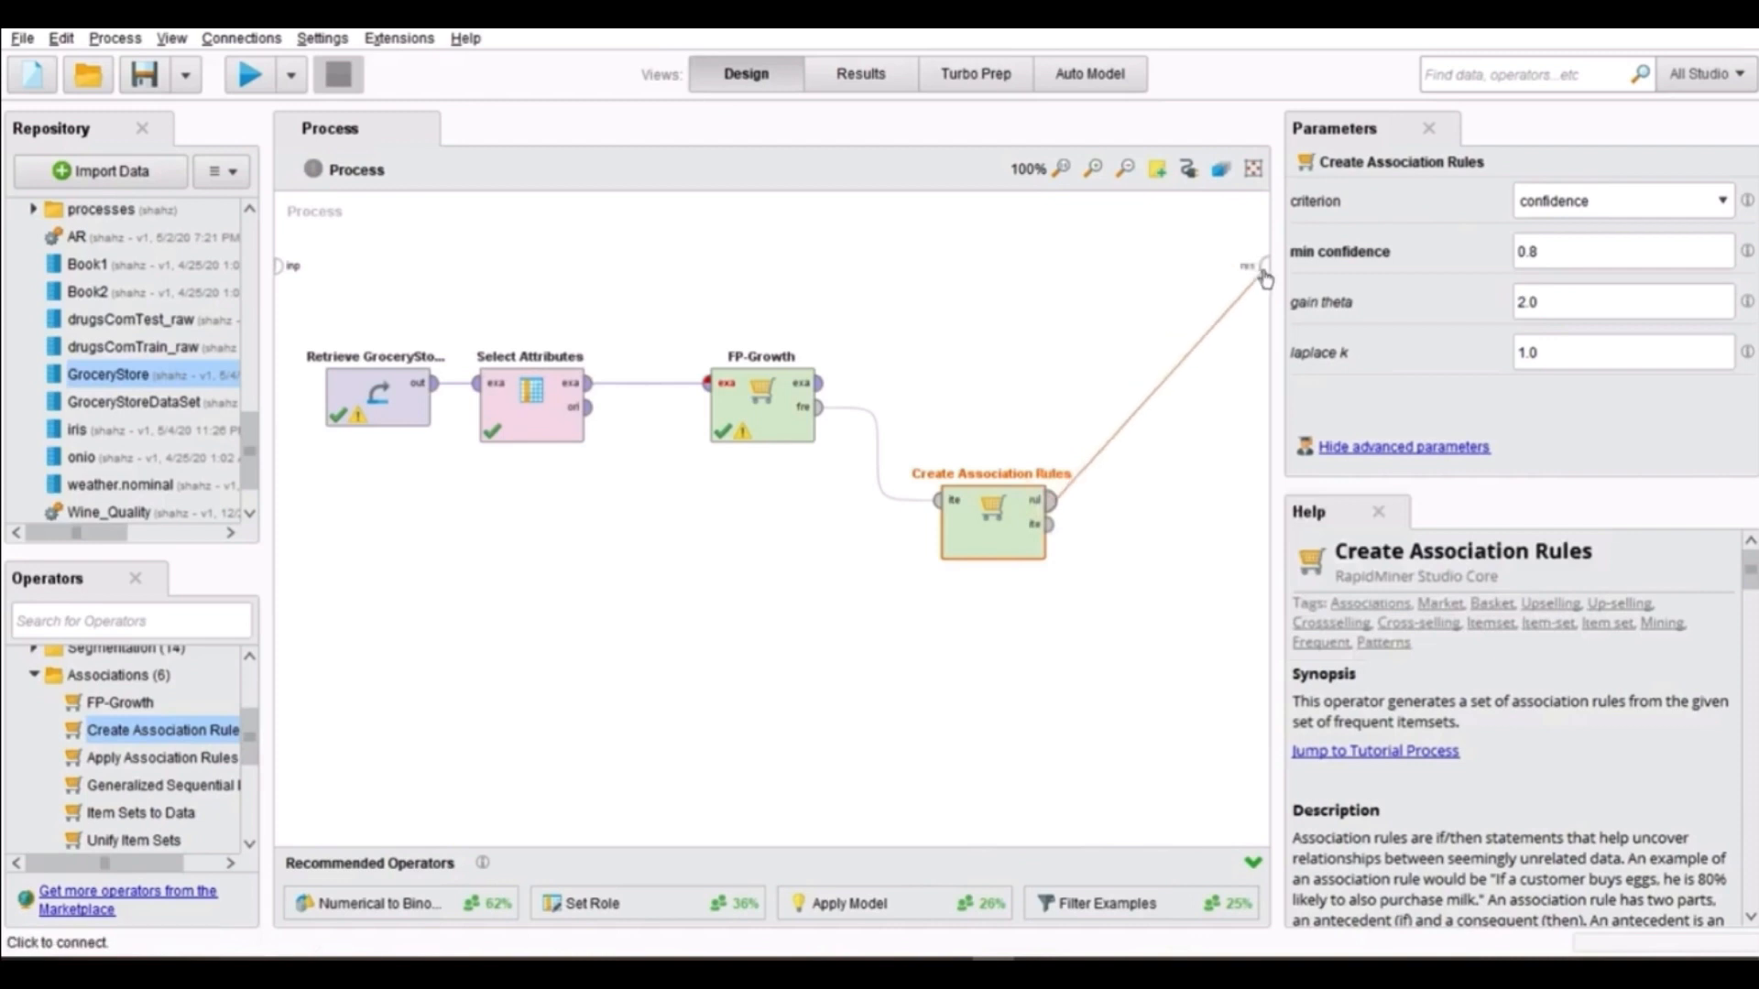
click(1264, 270)
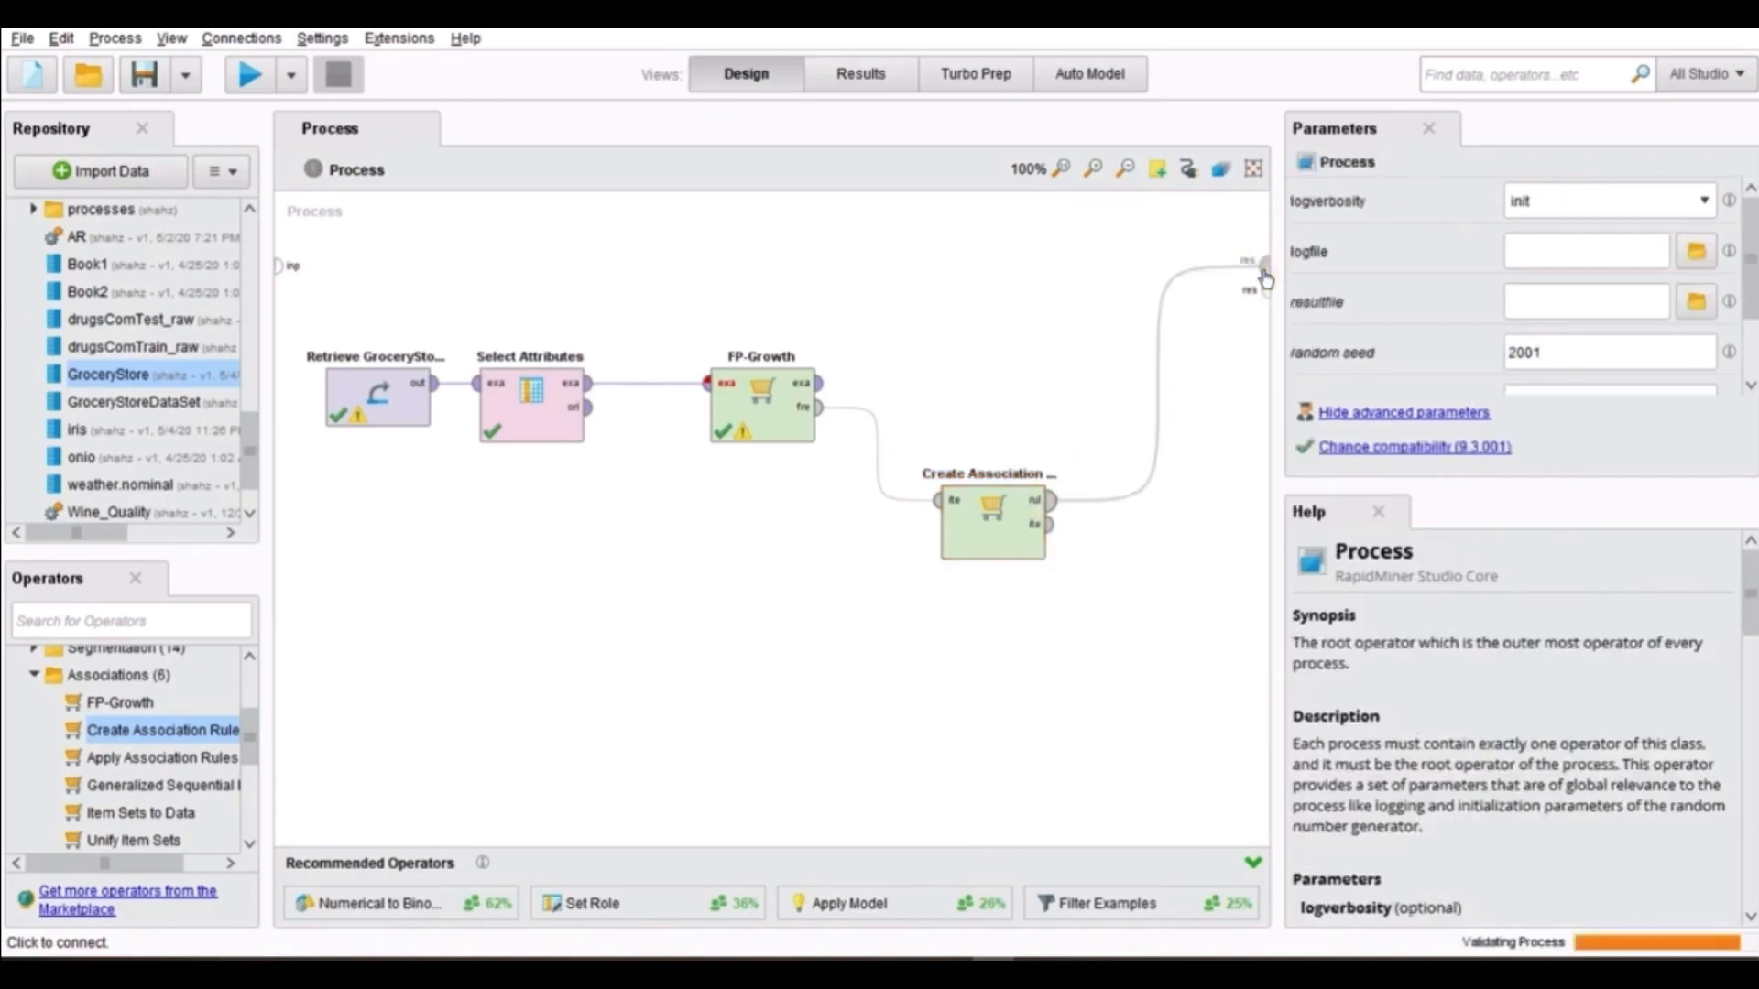
click(1051, 527)
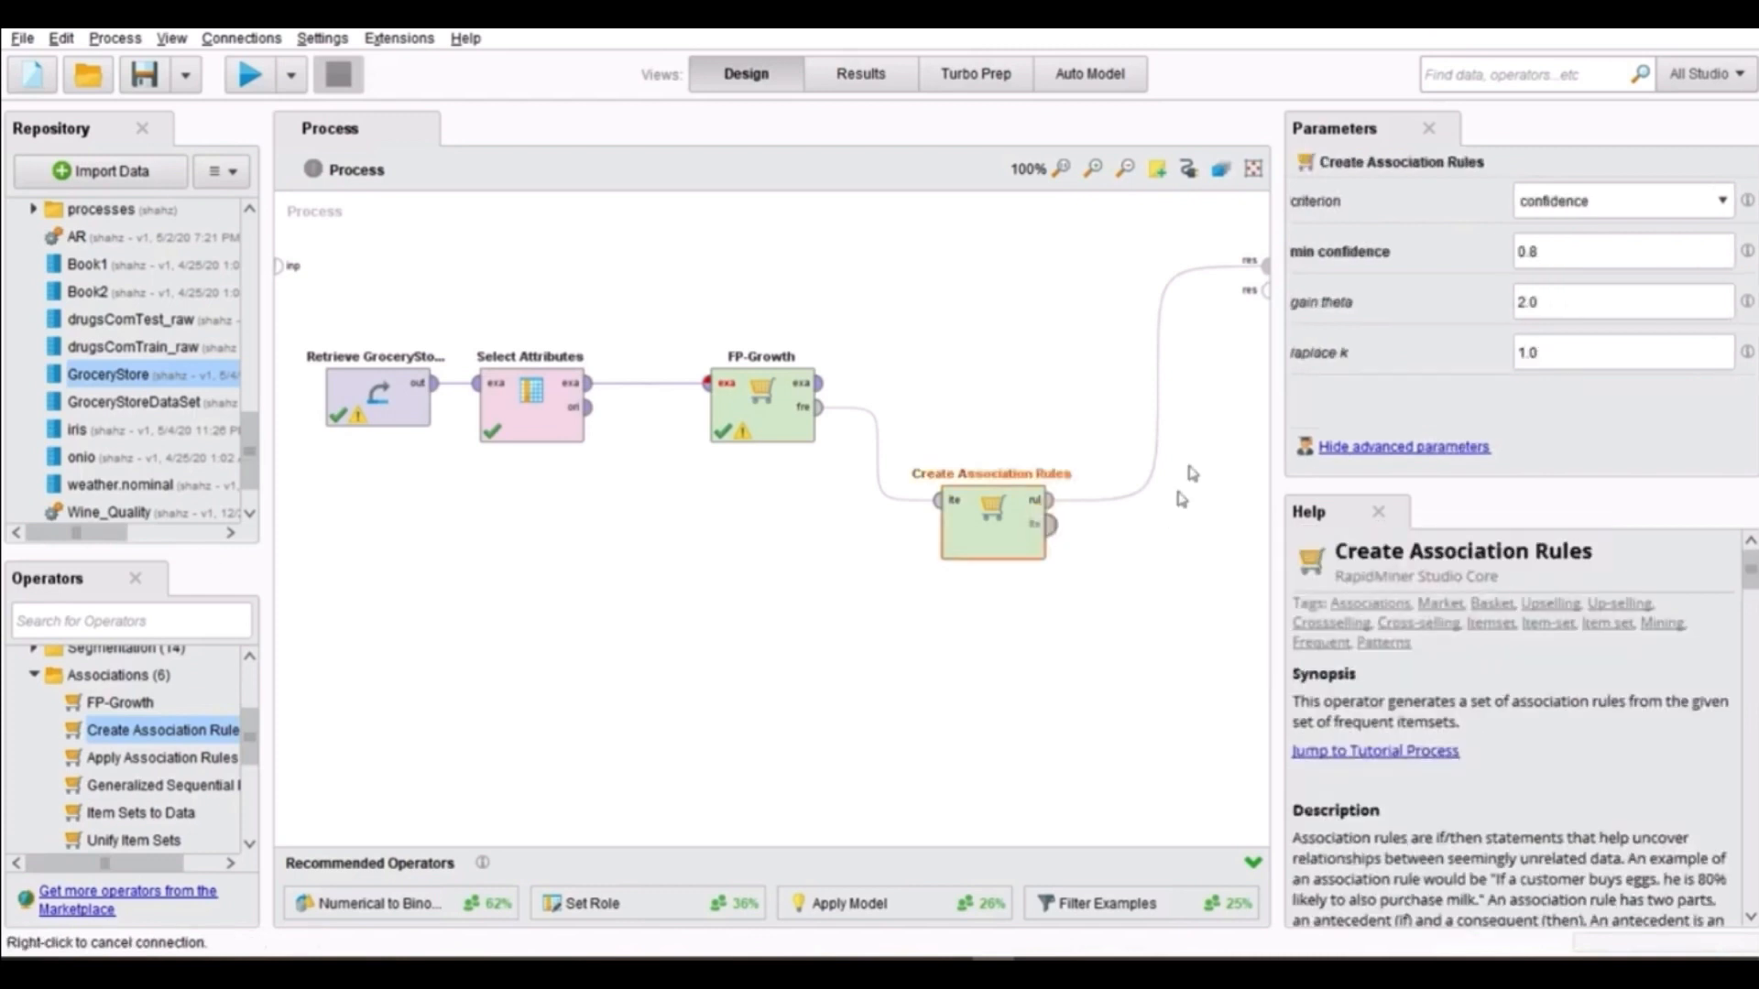
click(1265, 292)
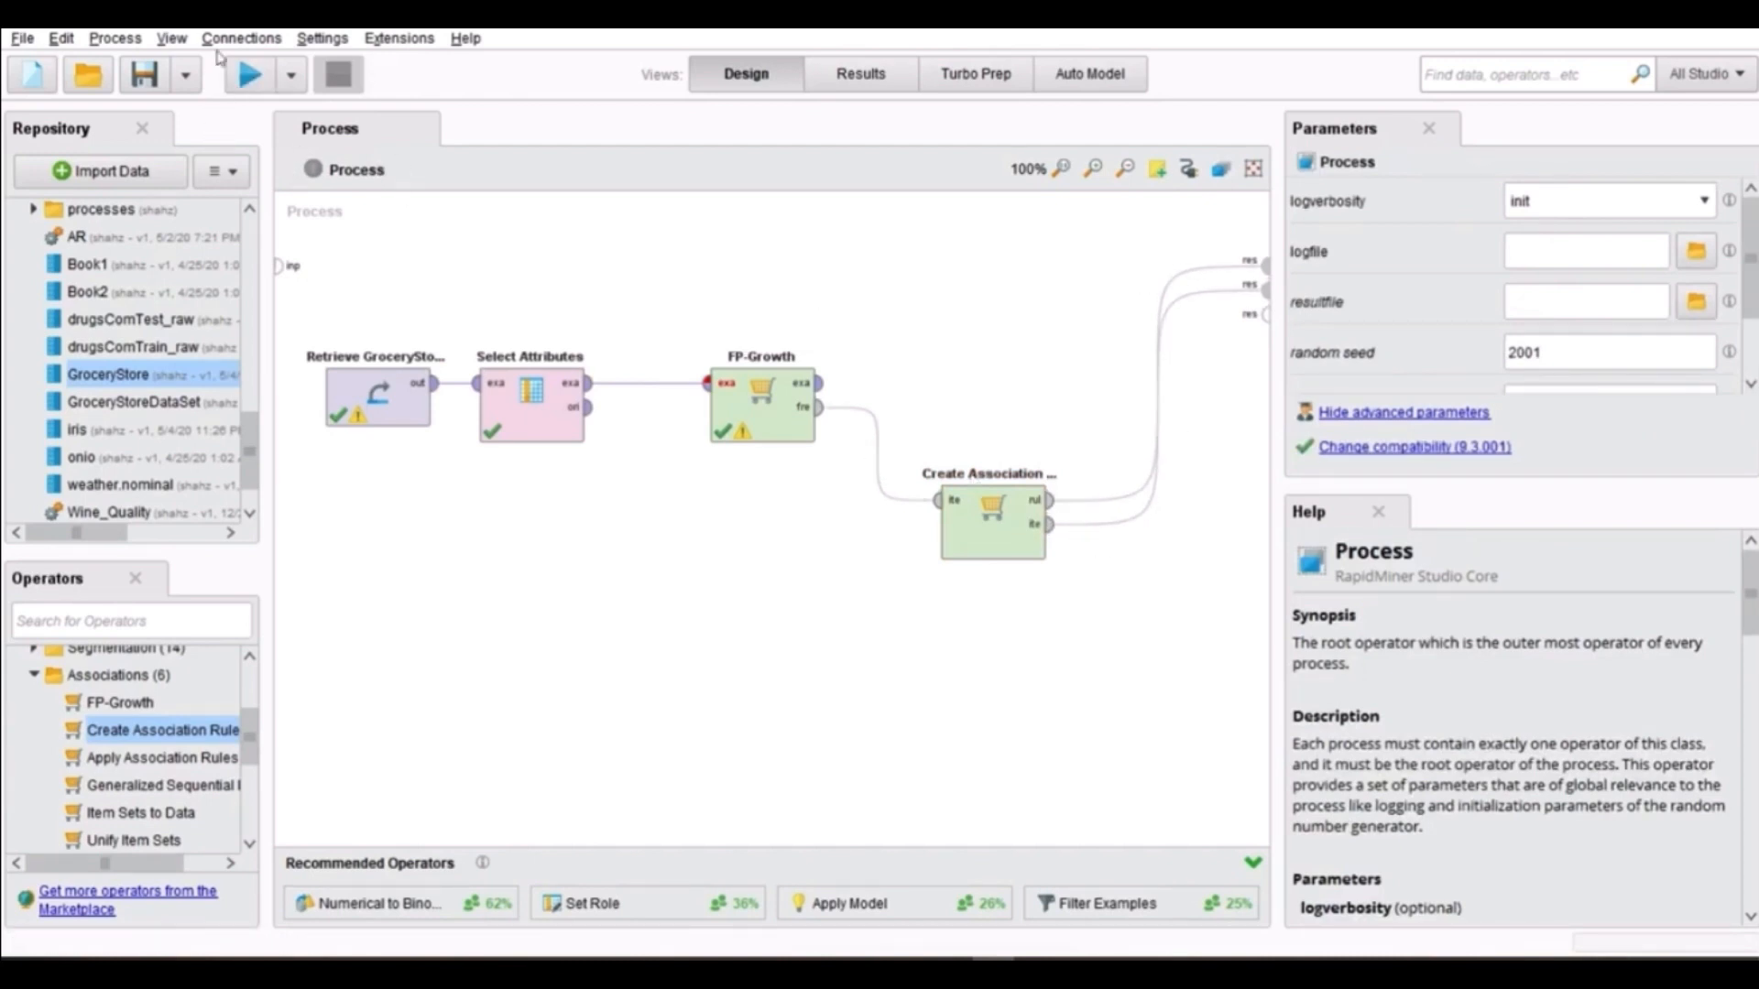
Run the process and review the full list of frequent item sets from FP-Growth with their support
click(255, 86)
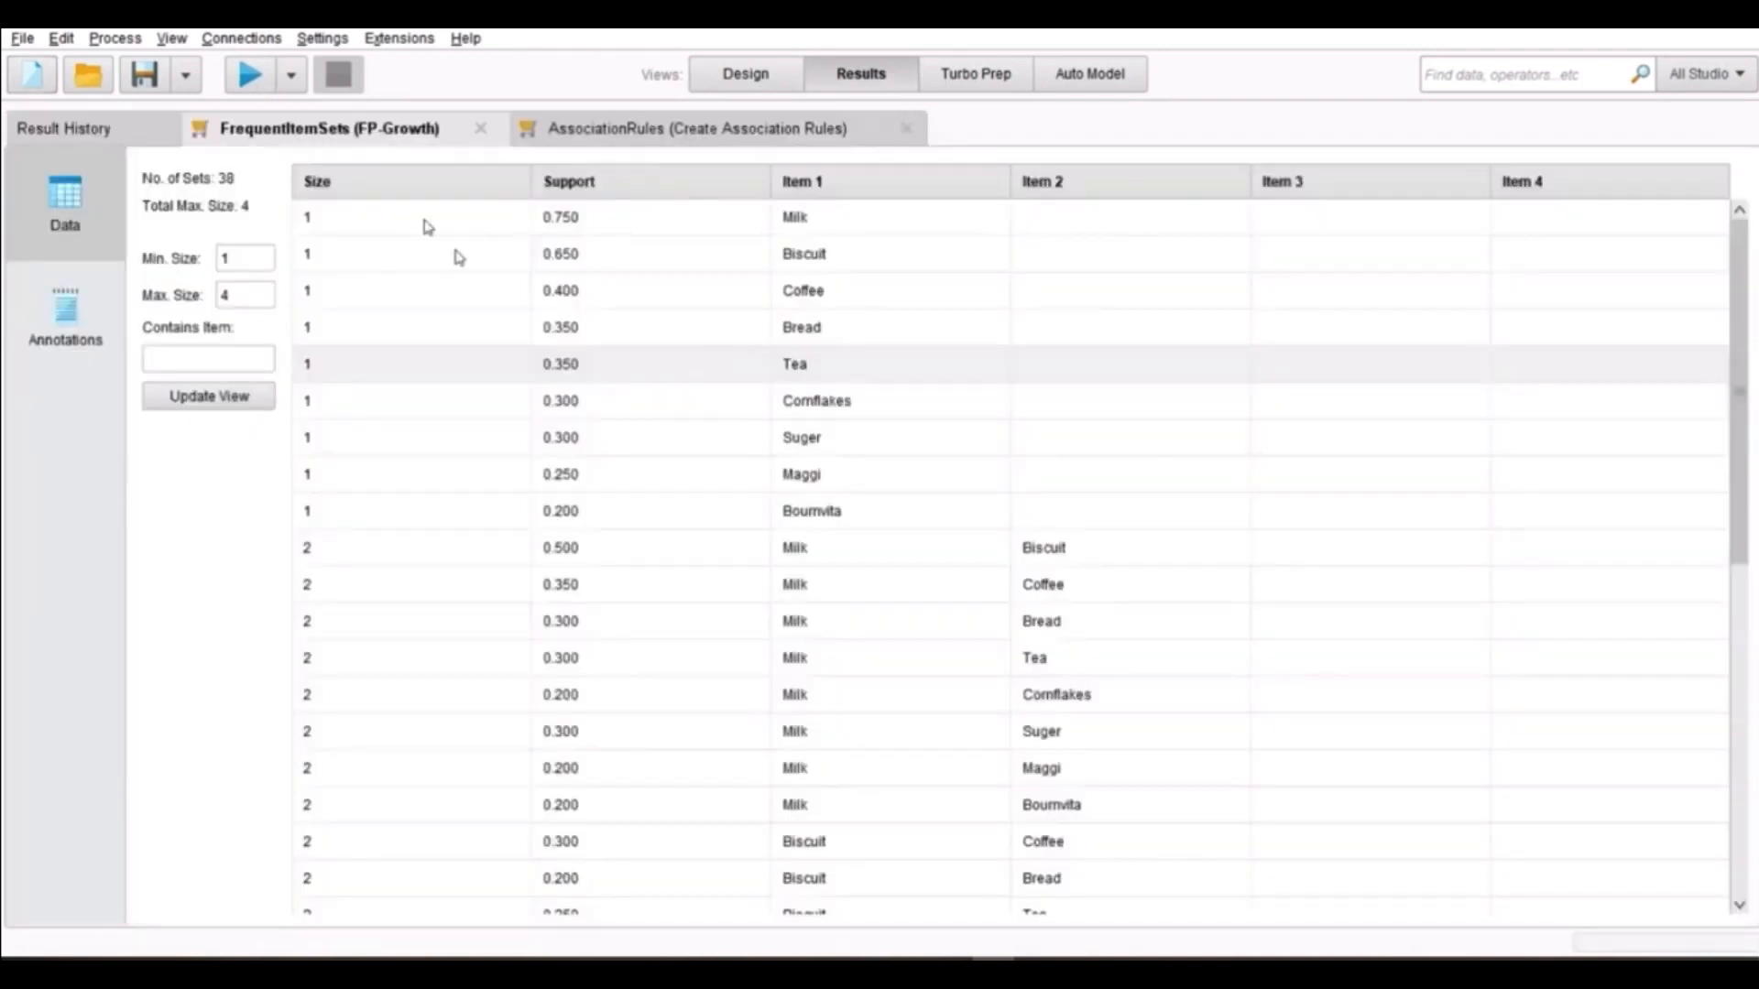
scroll(713, 613, down, 3)
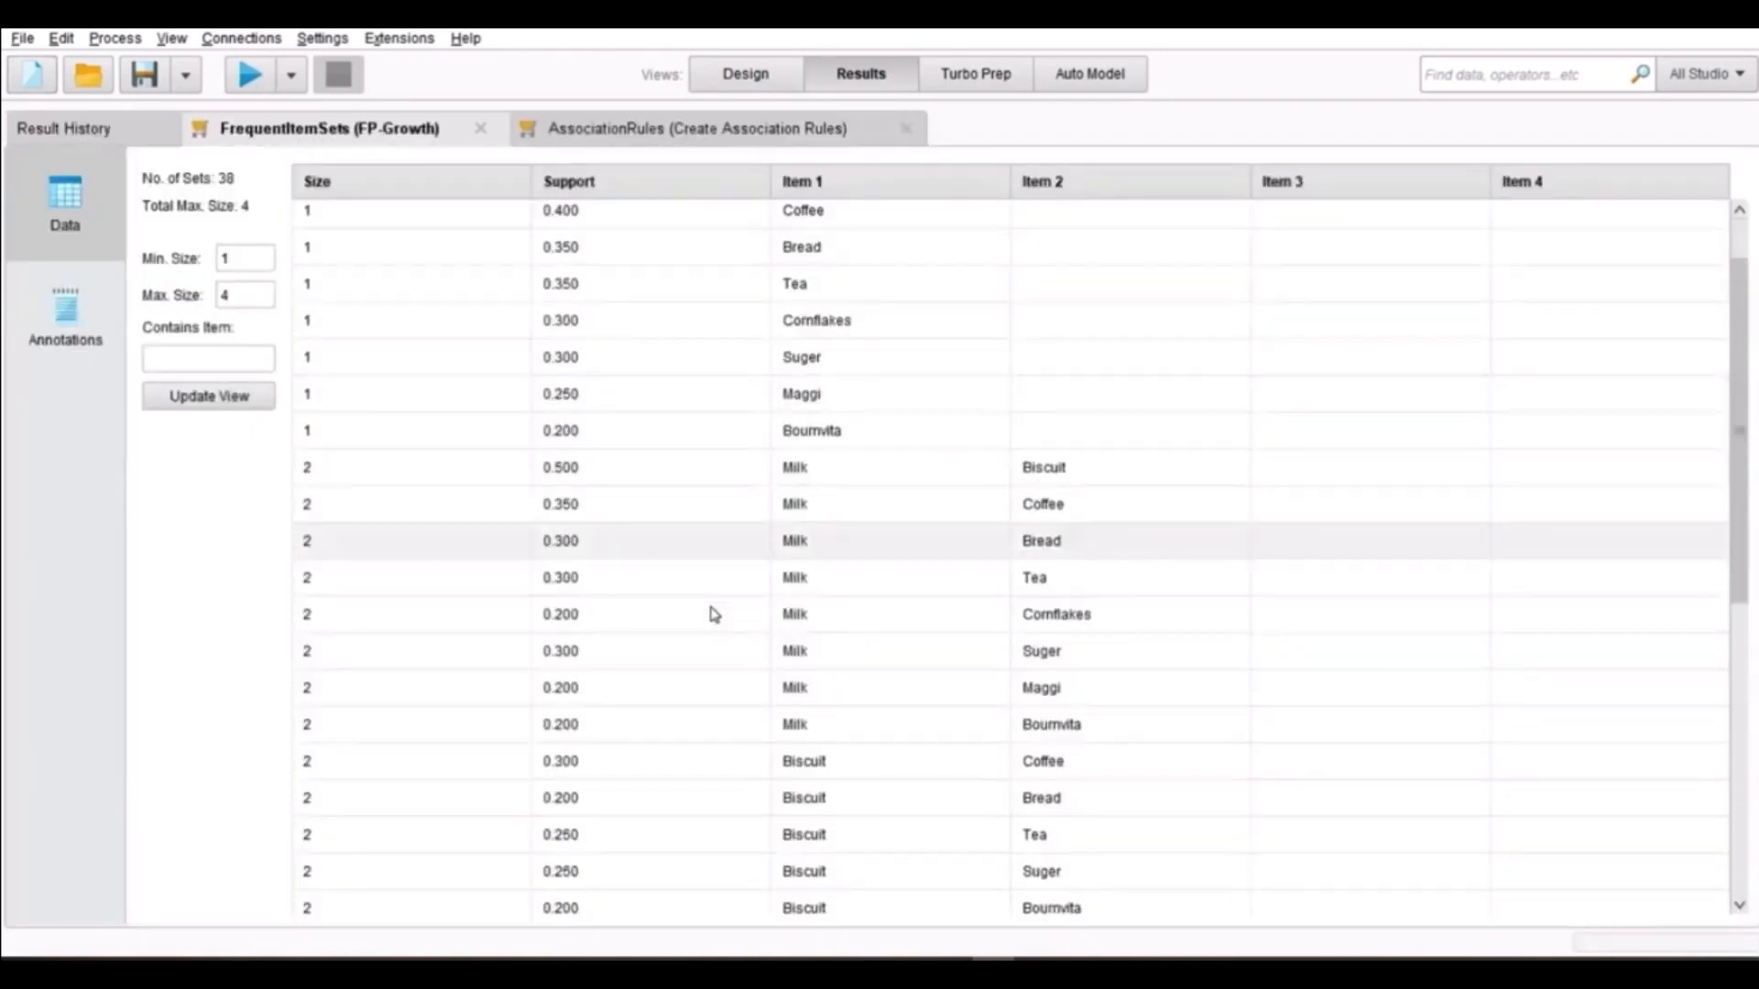
scroll(714, 613, down, 3)
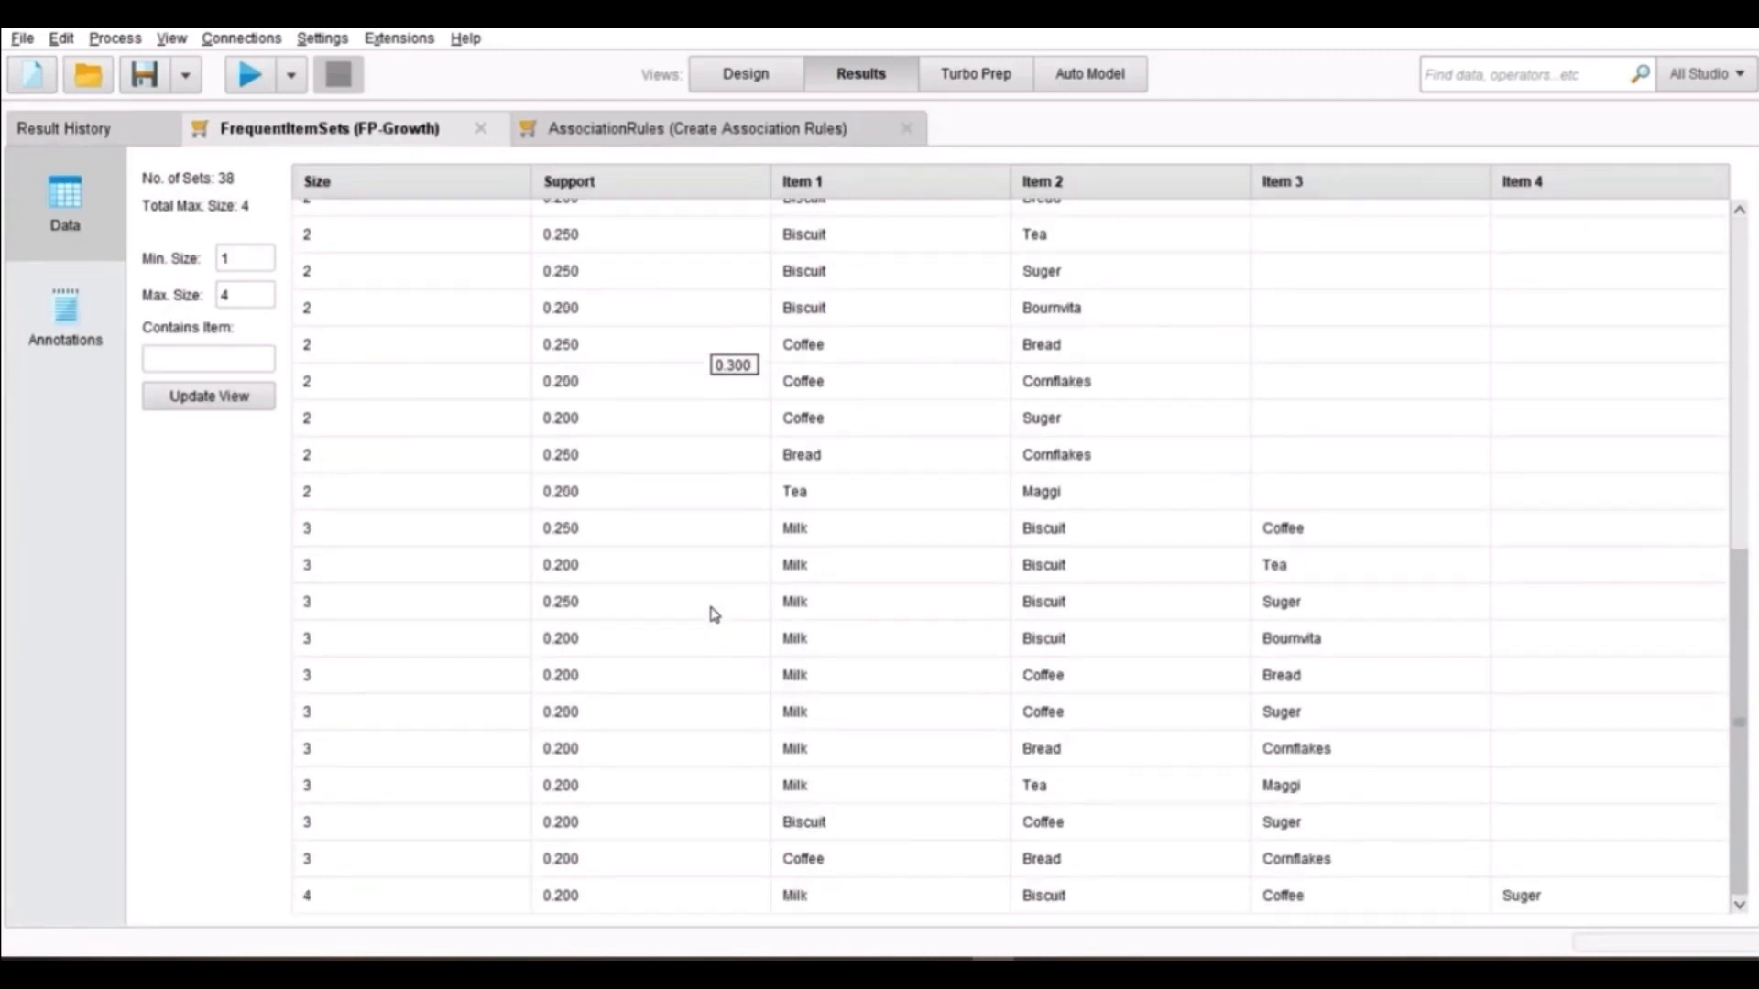
Examine the association rules table, including premises, conclusions, support, confidence, lift and conviction
click(699, 136)
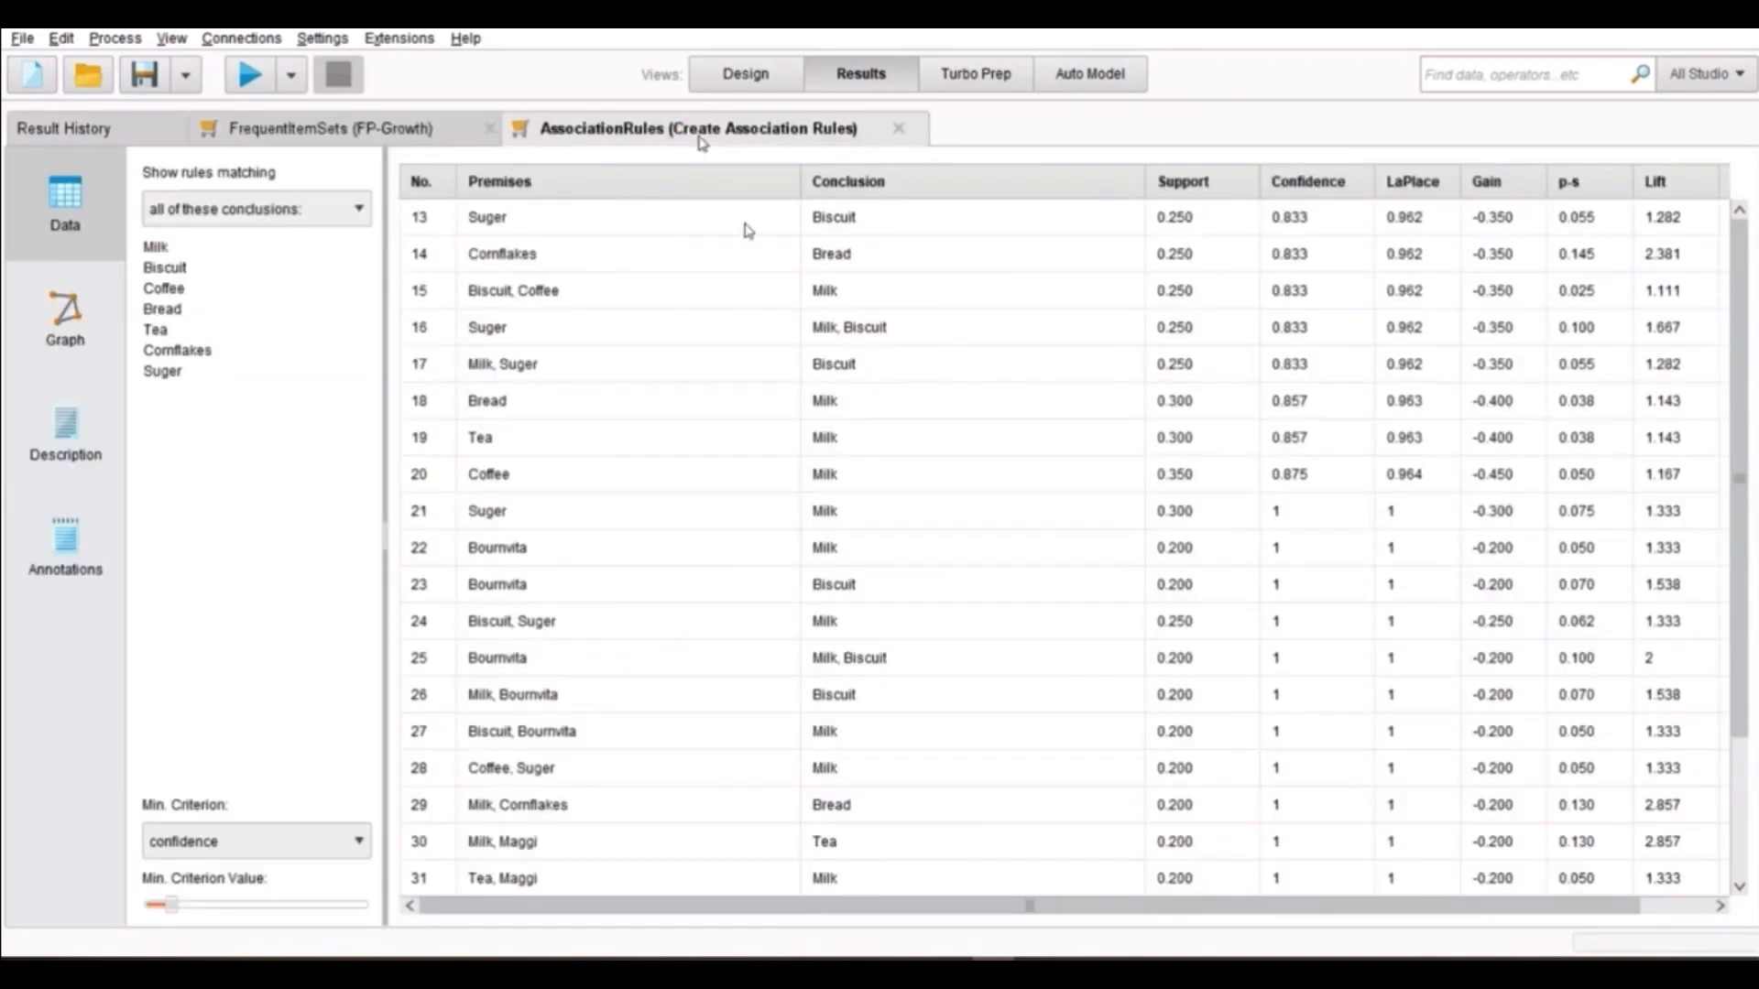
scroll(772, 458, down, 2)
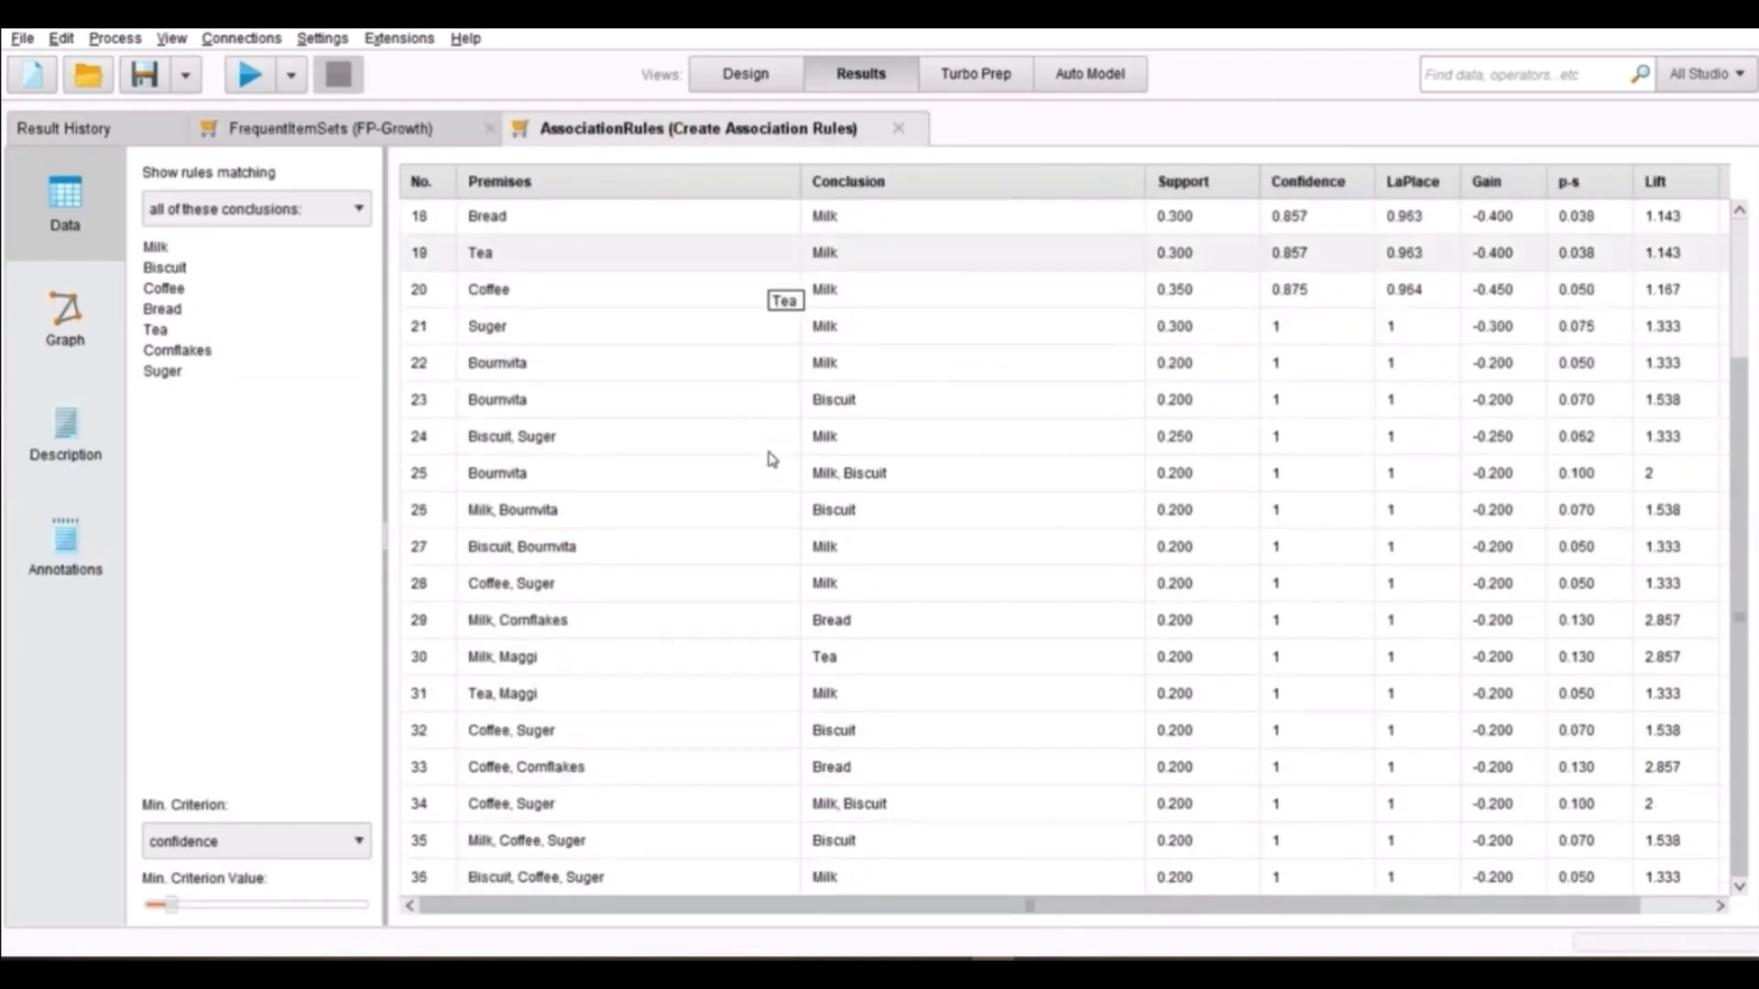
scroll(772, 458, up, 2)
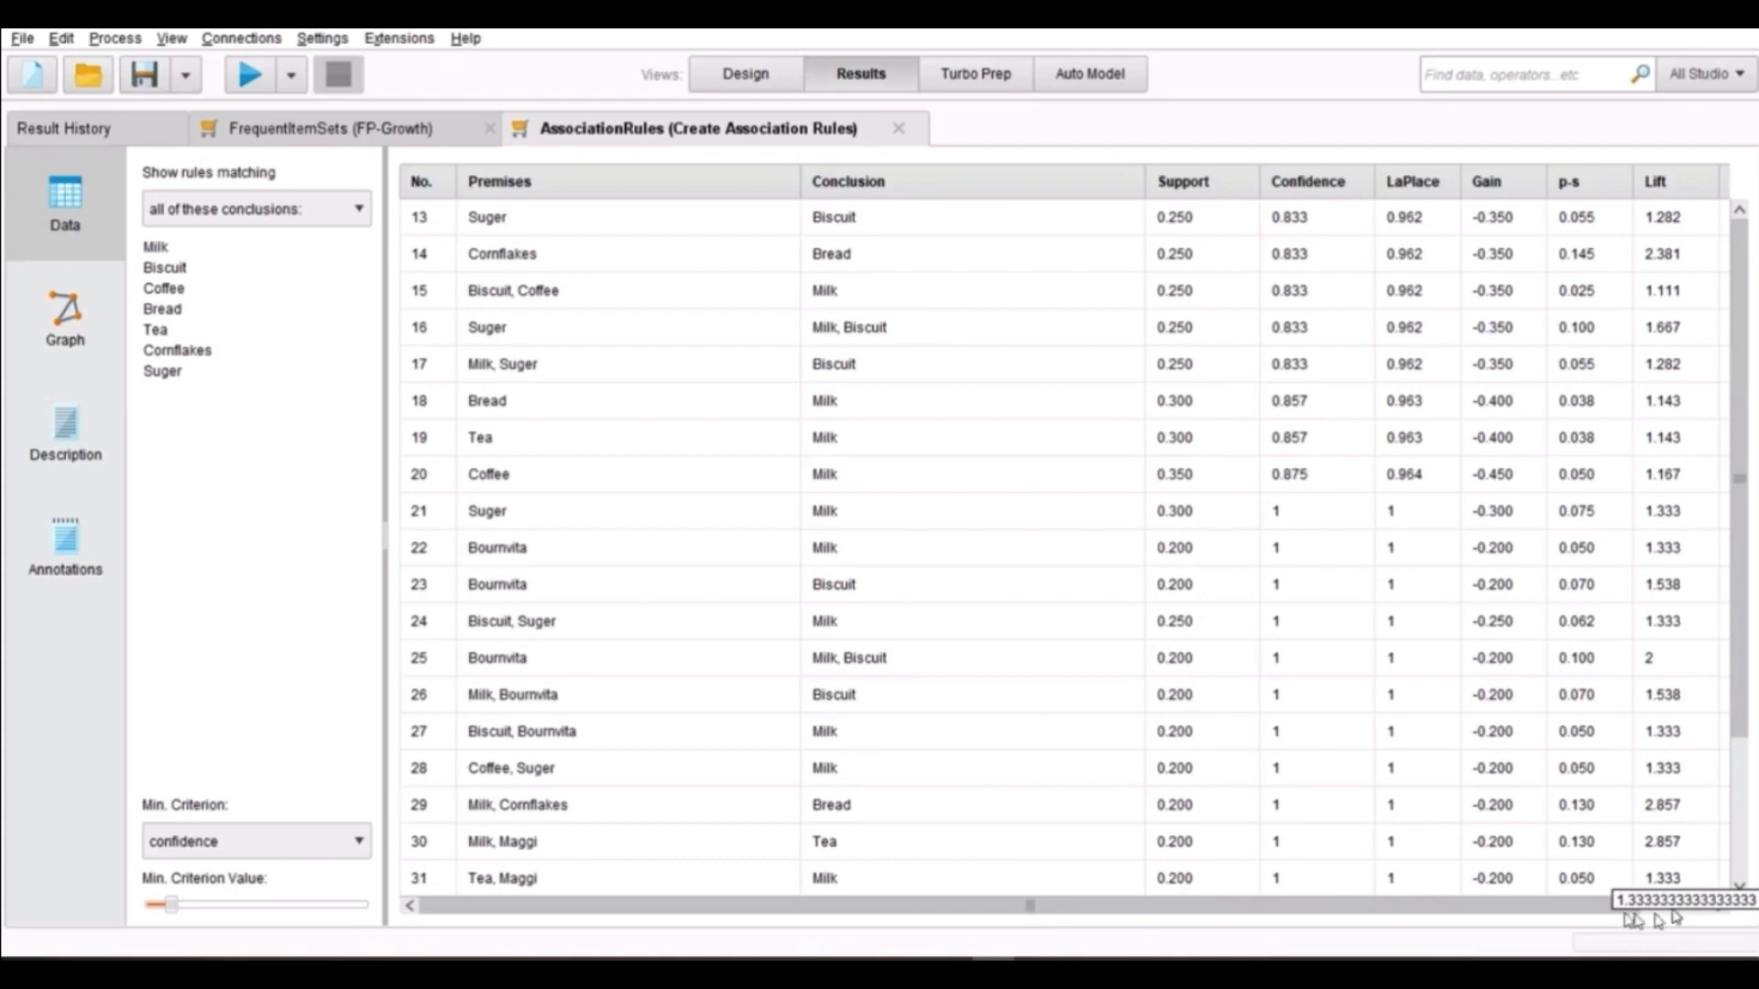
drag(1598, 914, 1694, 914)
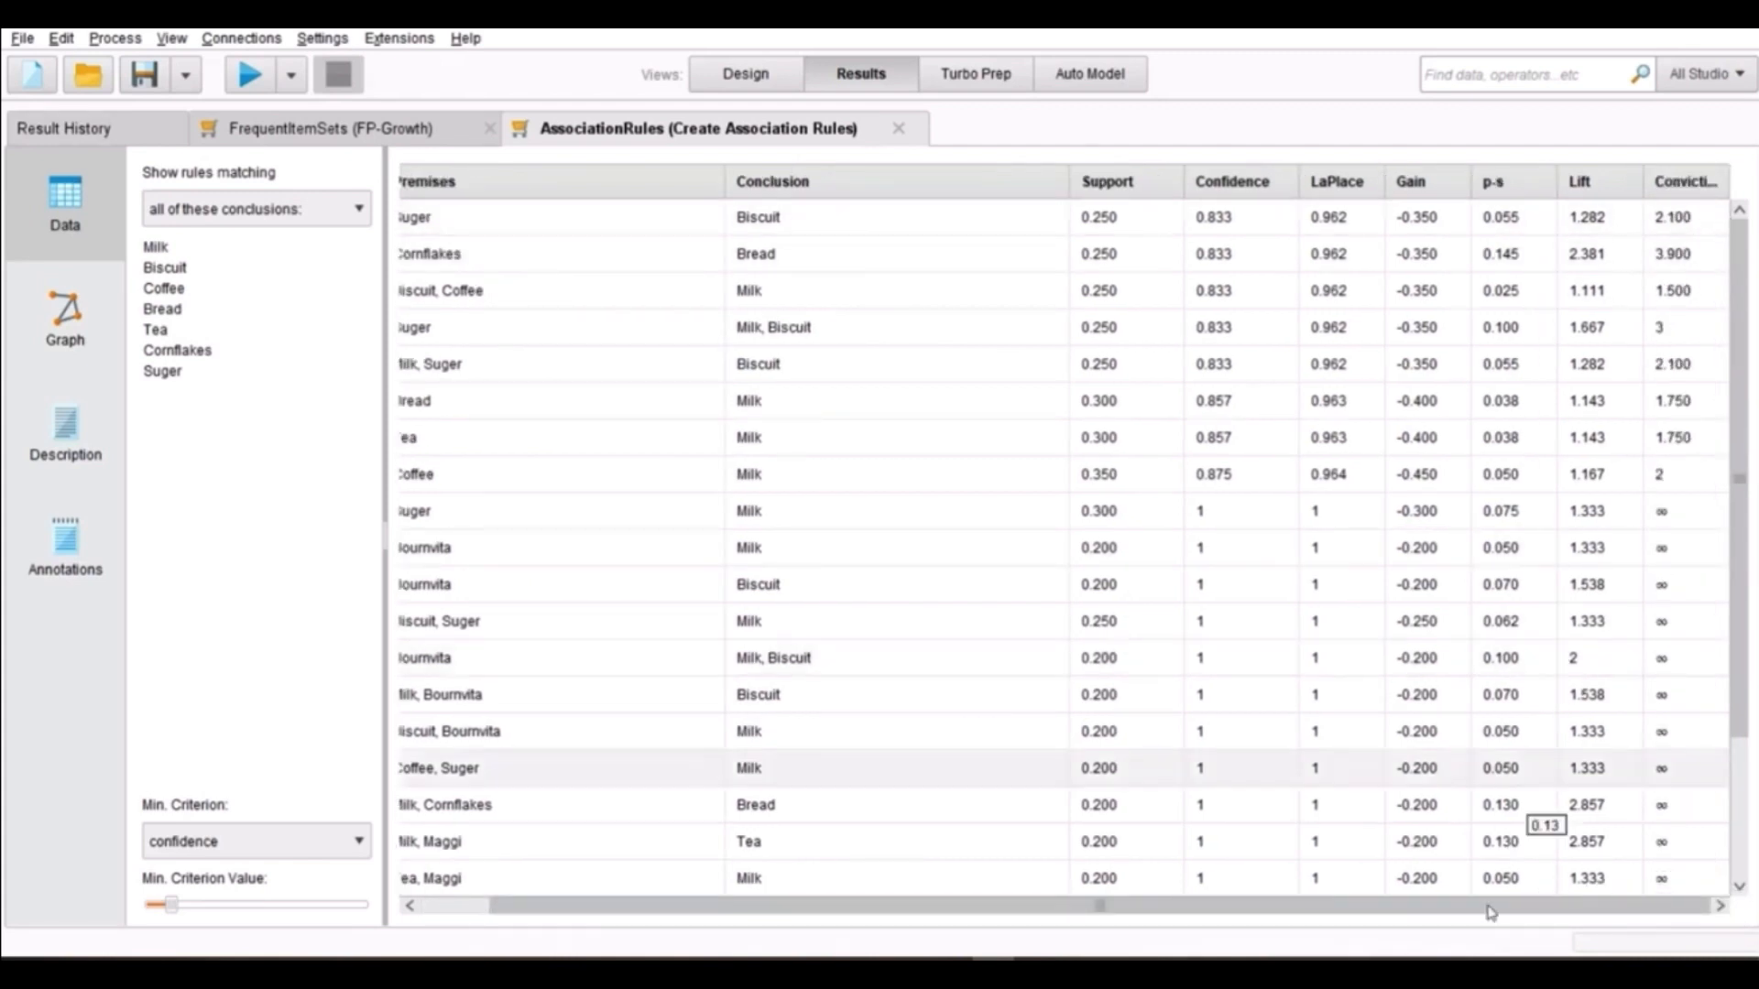
drag(1454, 916, 1307, 907)
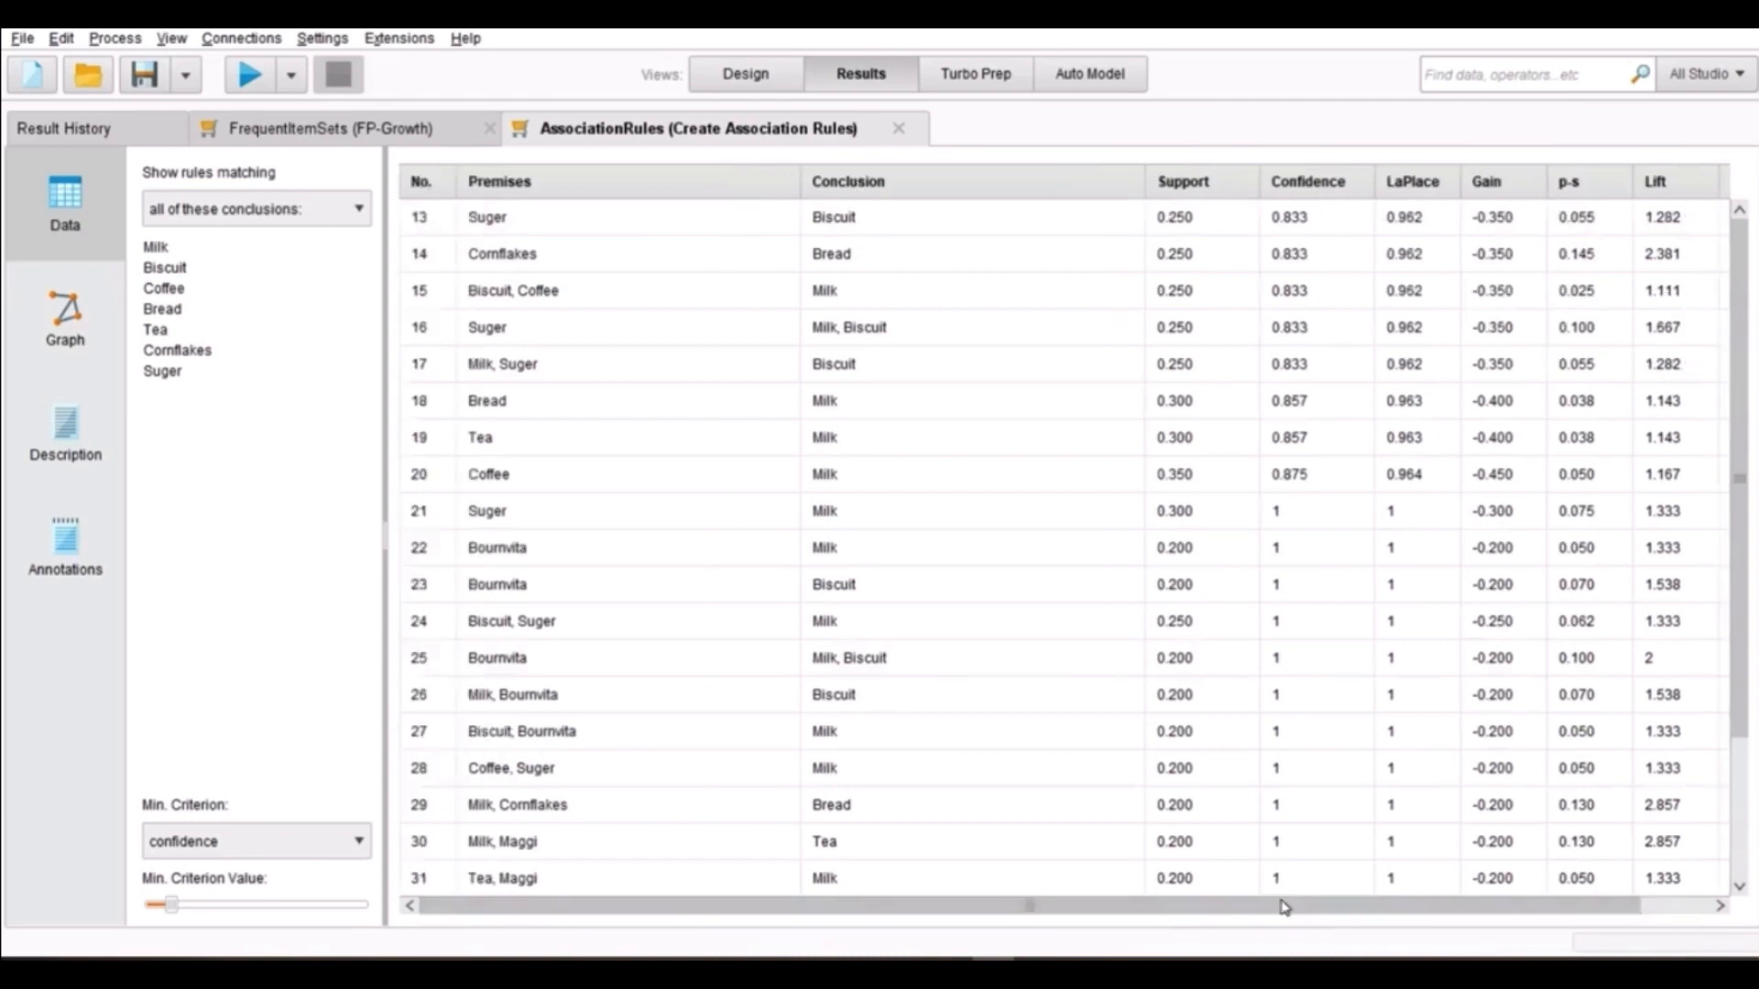
View the association rules as a graph, filtering by the conclusions Milk, Coffee, Bread, Tea, Suger and Cornflakes, and finally Bread again
click(82, 313)
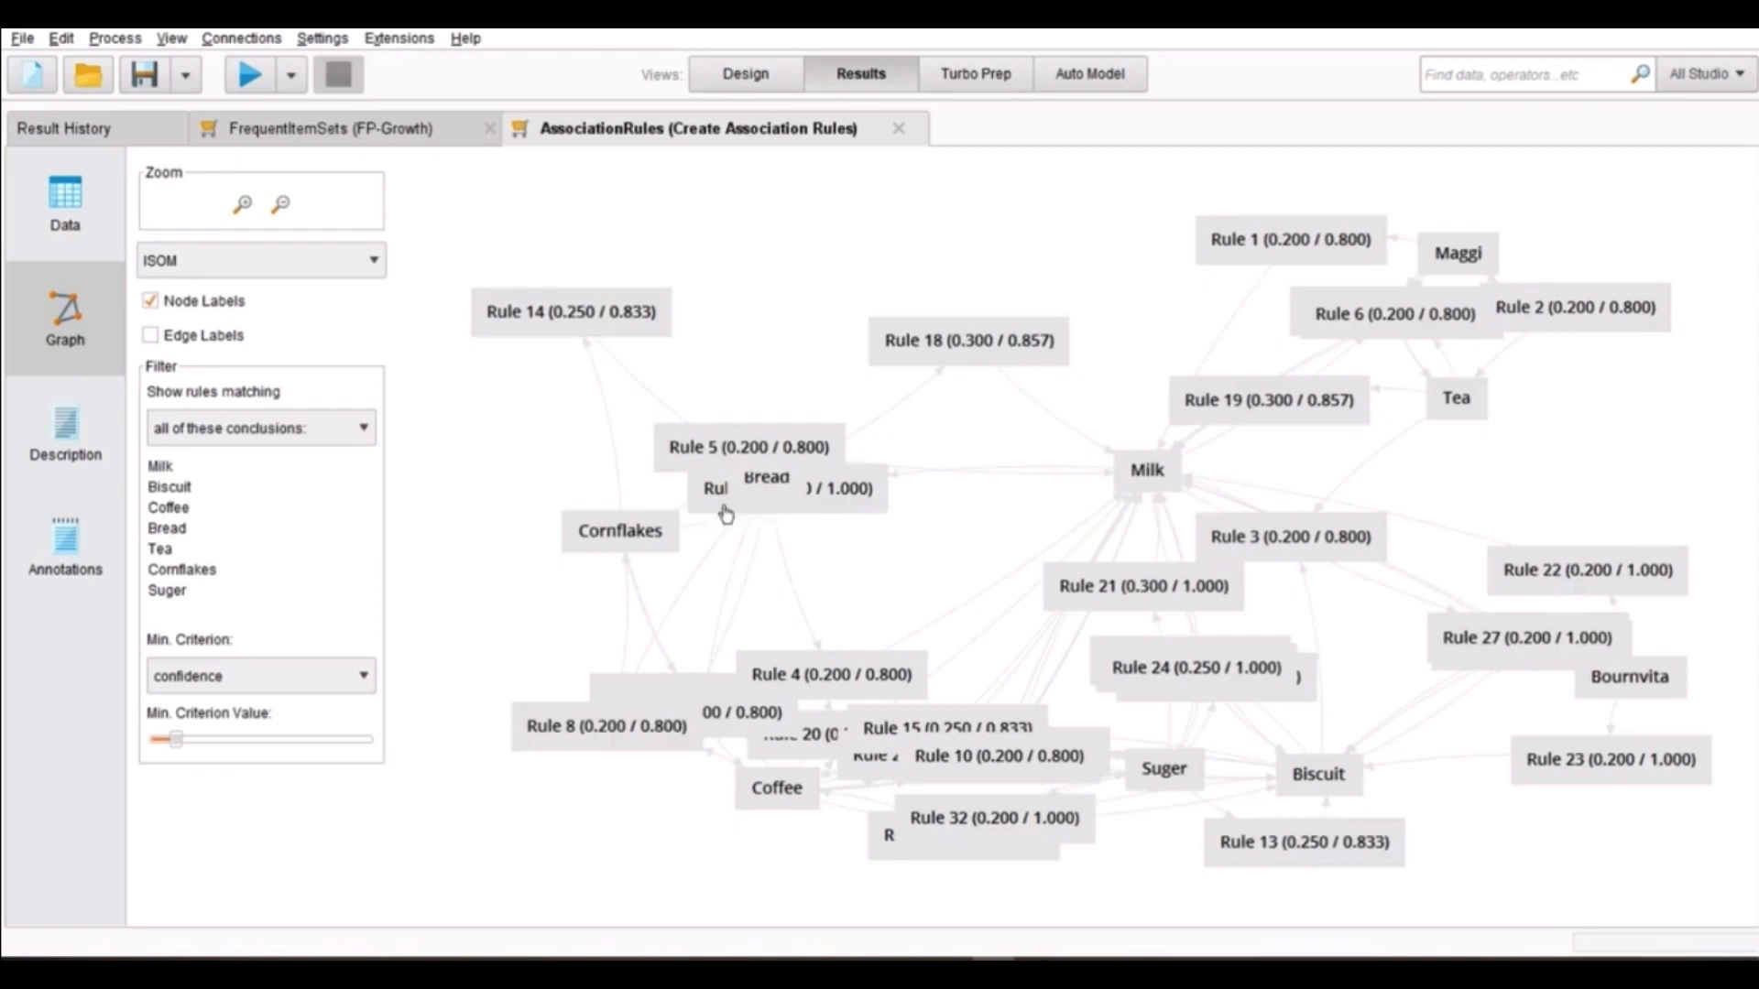
click(161, 466)
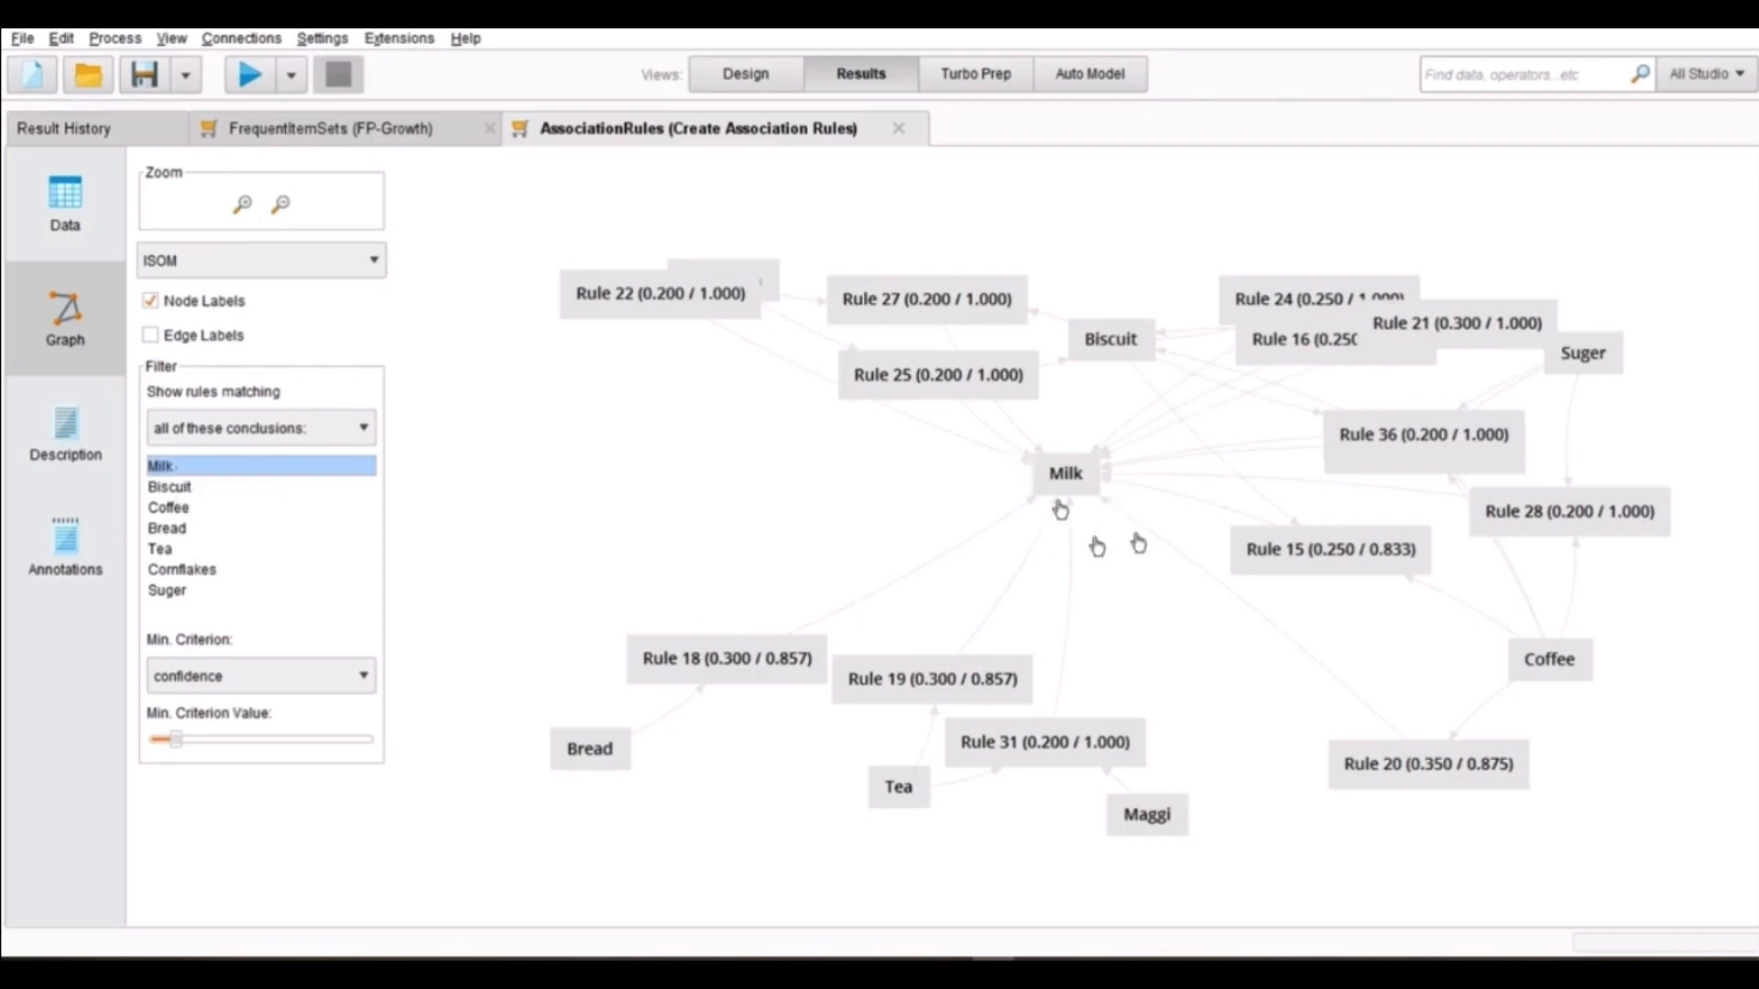
click(174, 506)
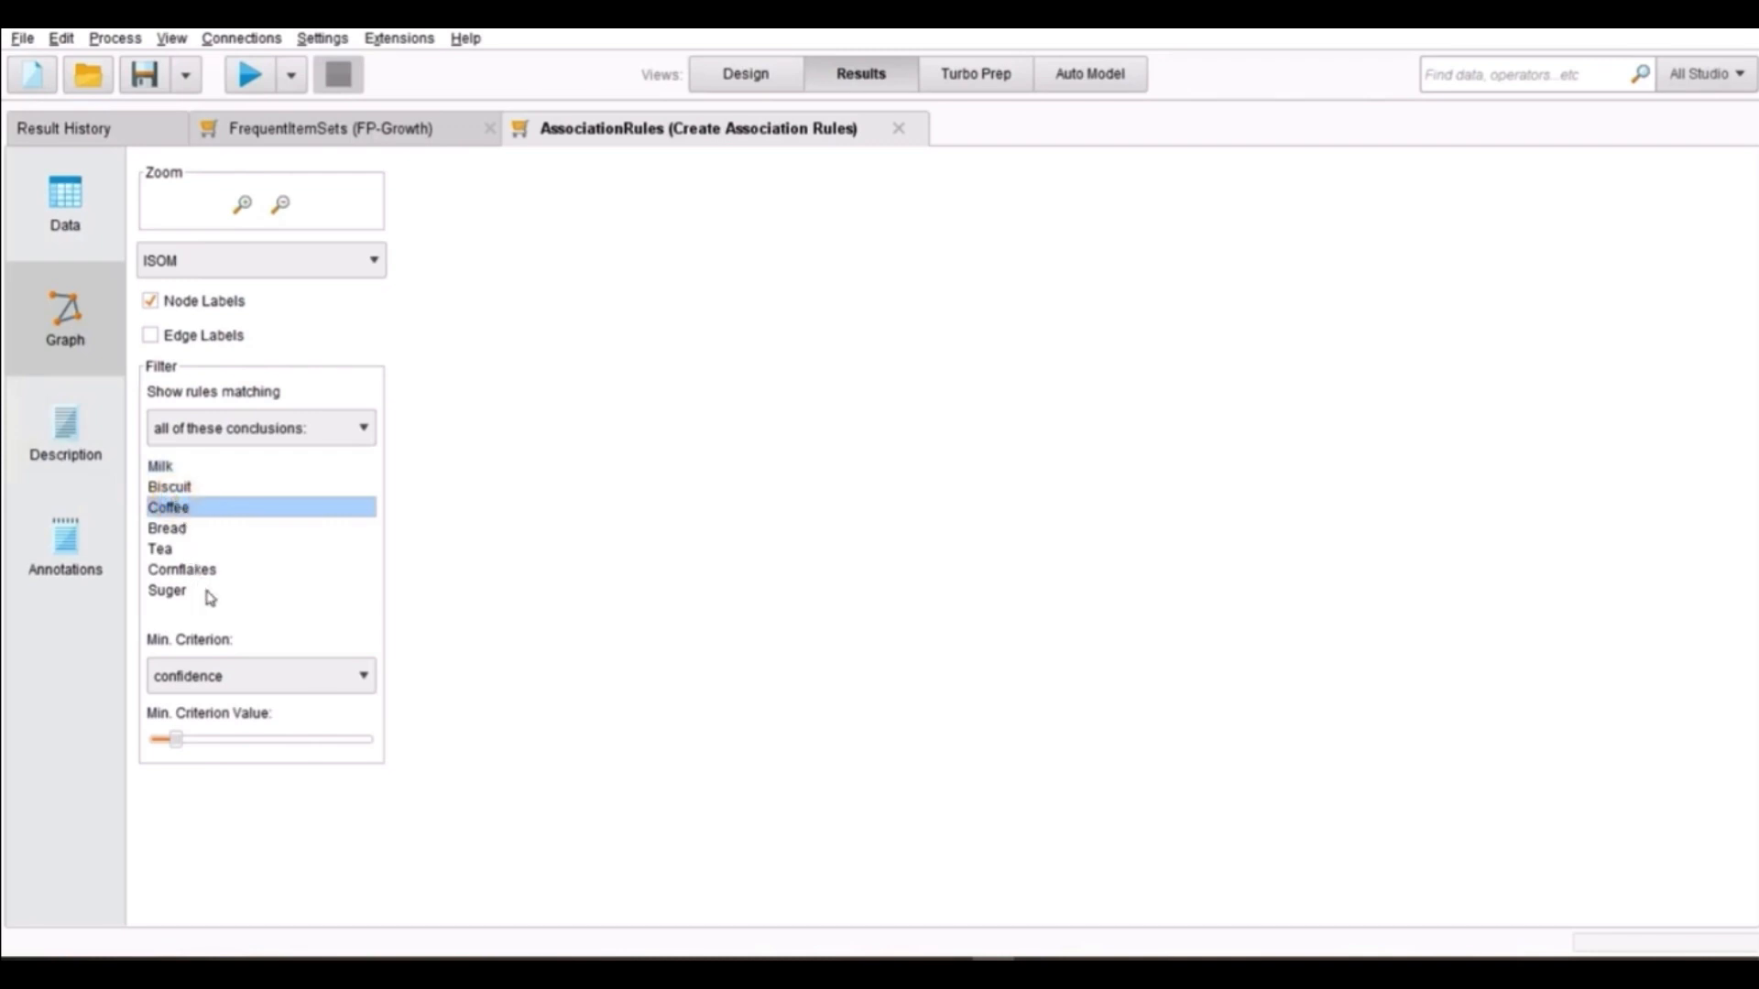
click(173, 530)
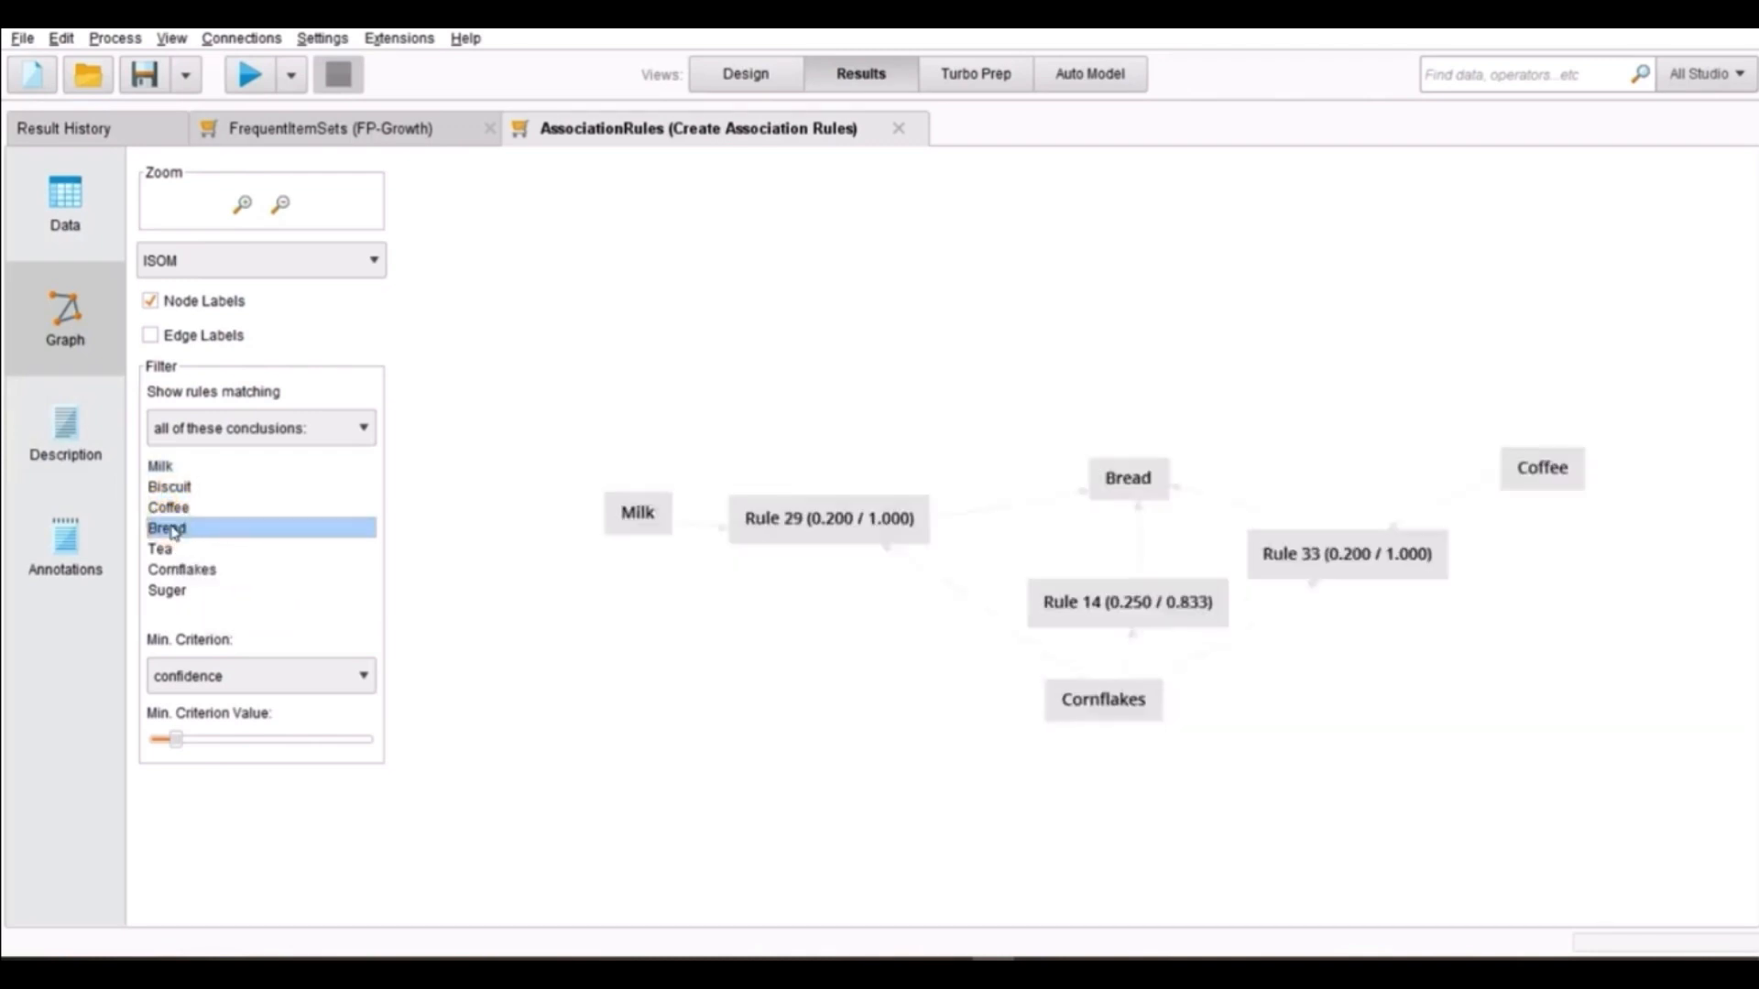
click(172, 549)
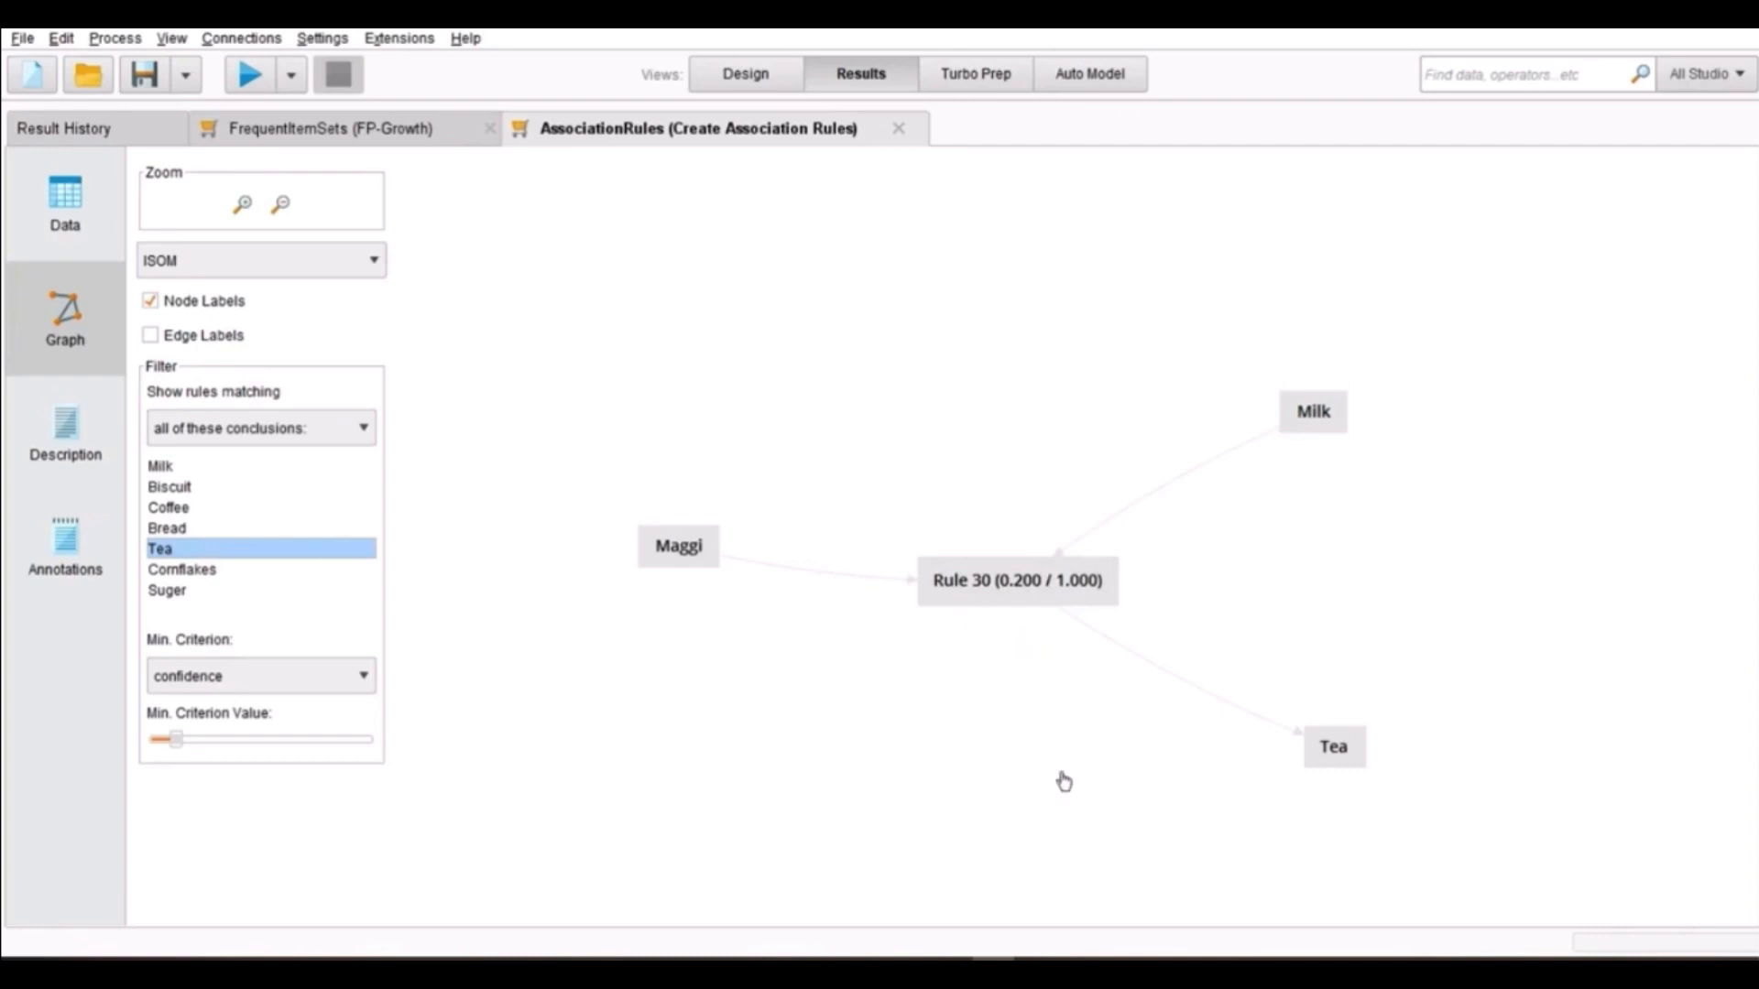
click(167, 592)
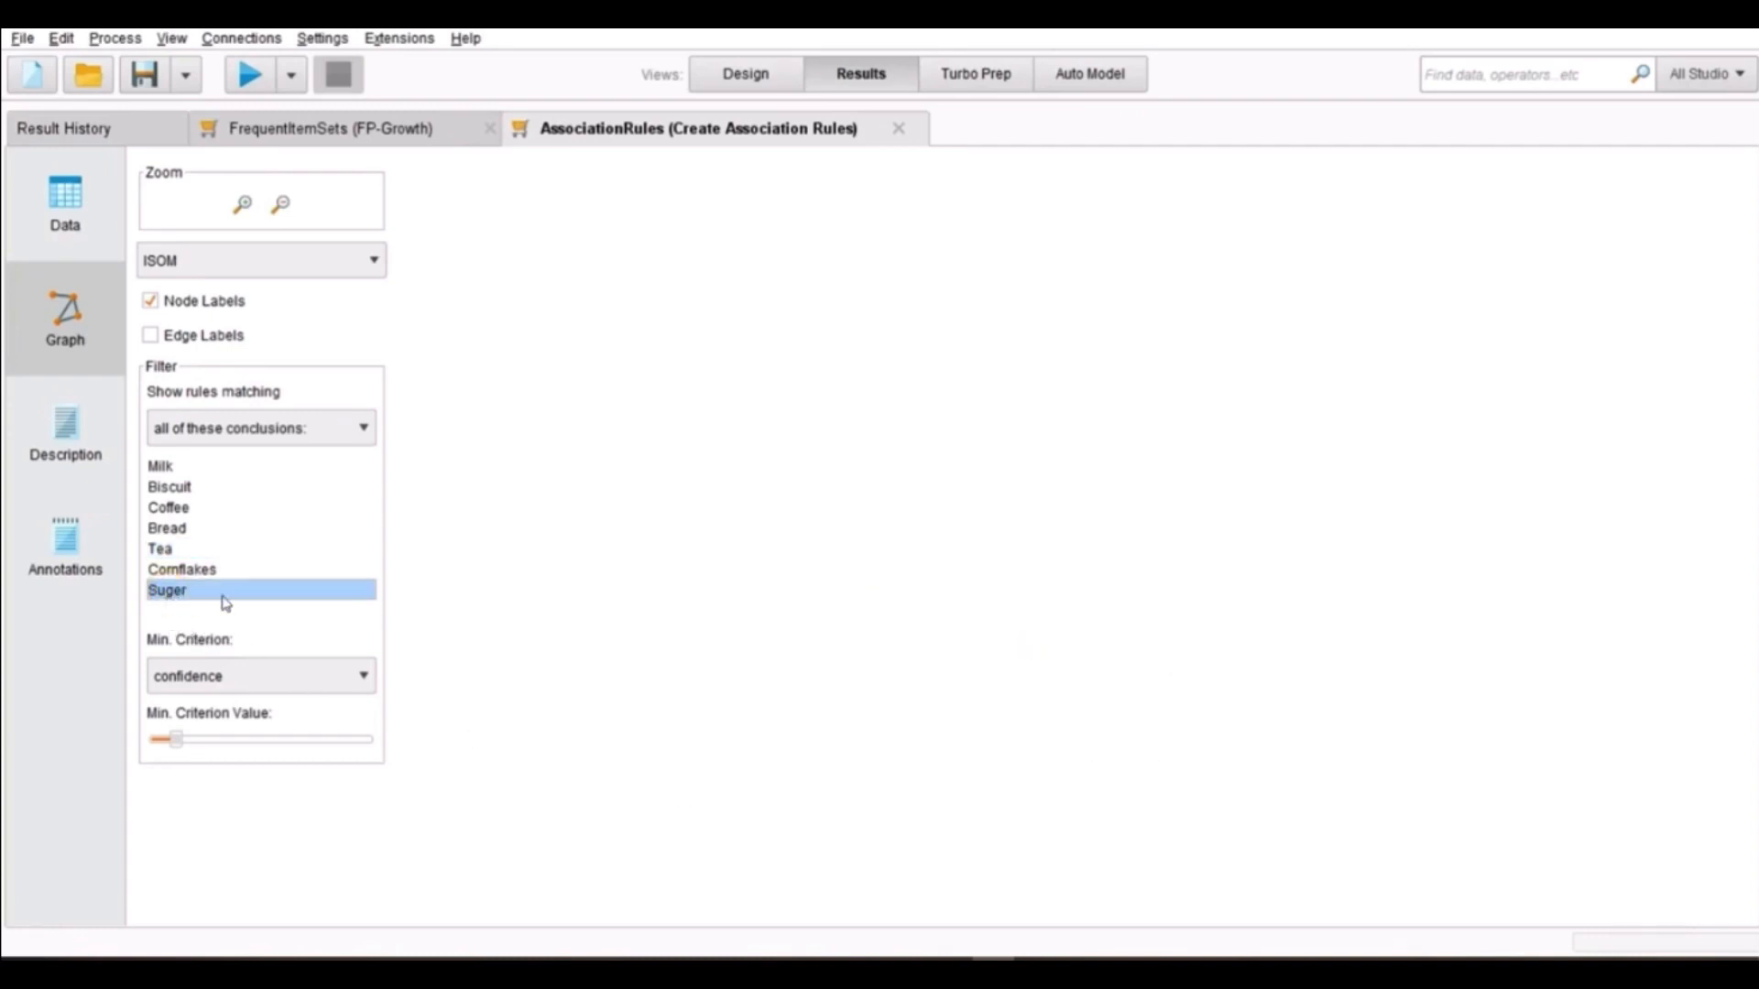
click(186, 571)
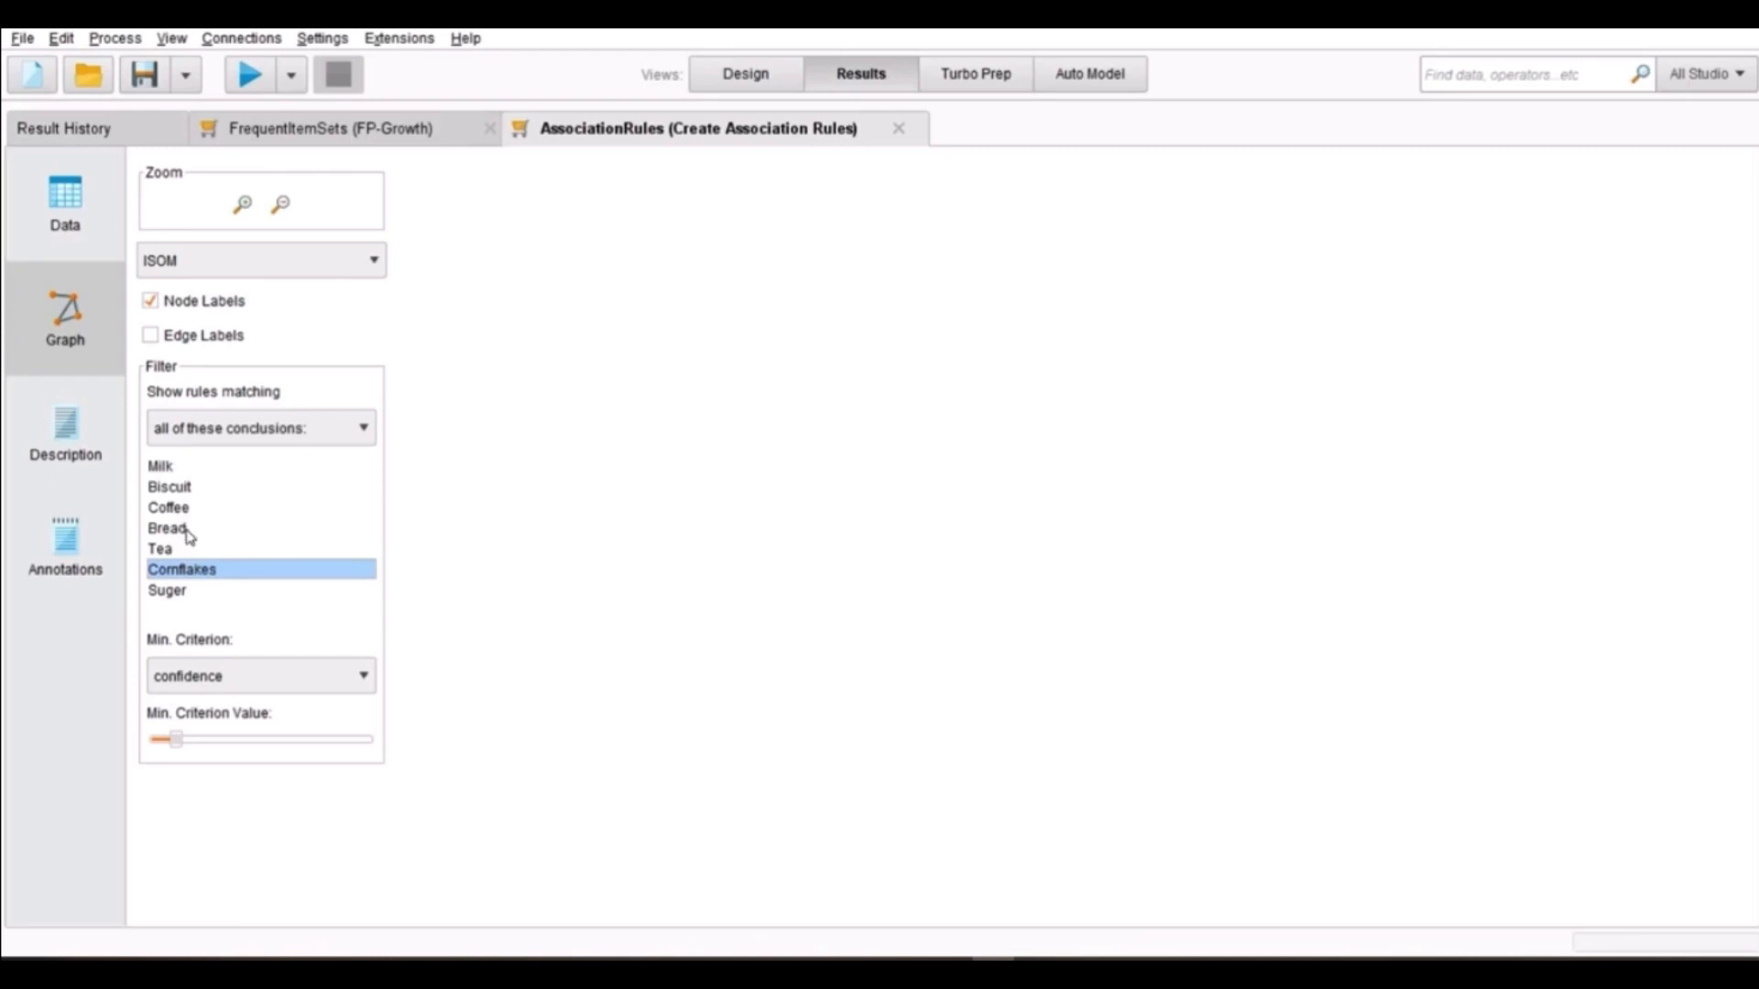
click(186, 532)
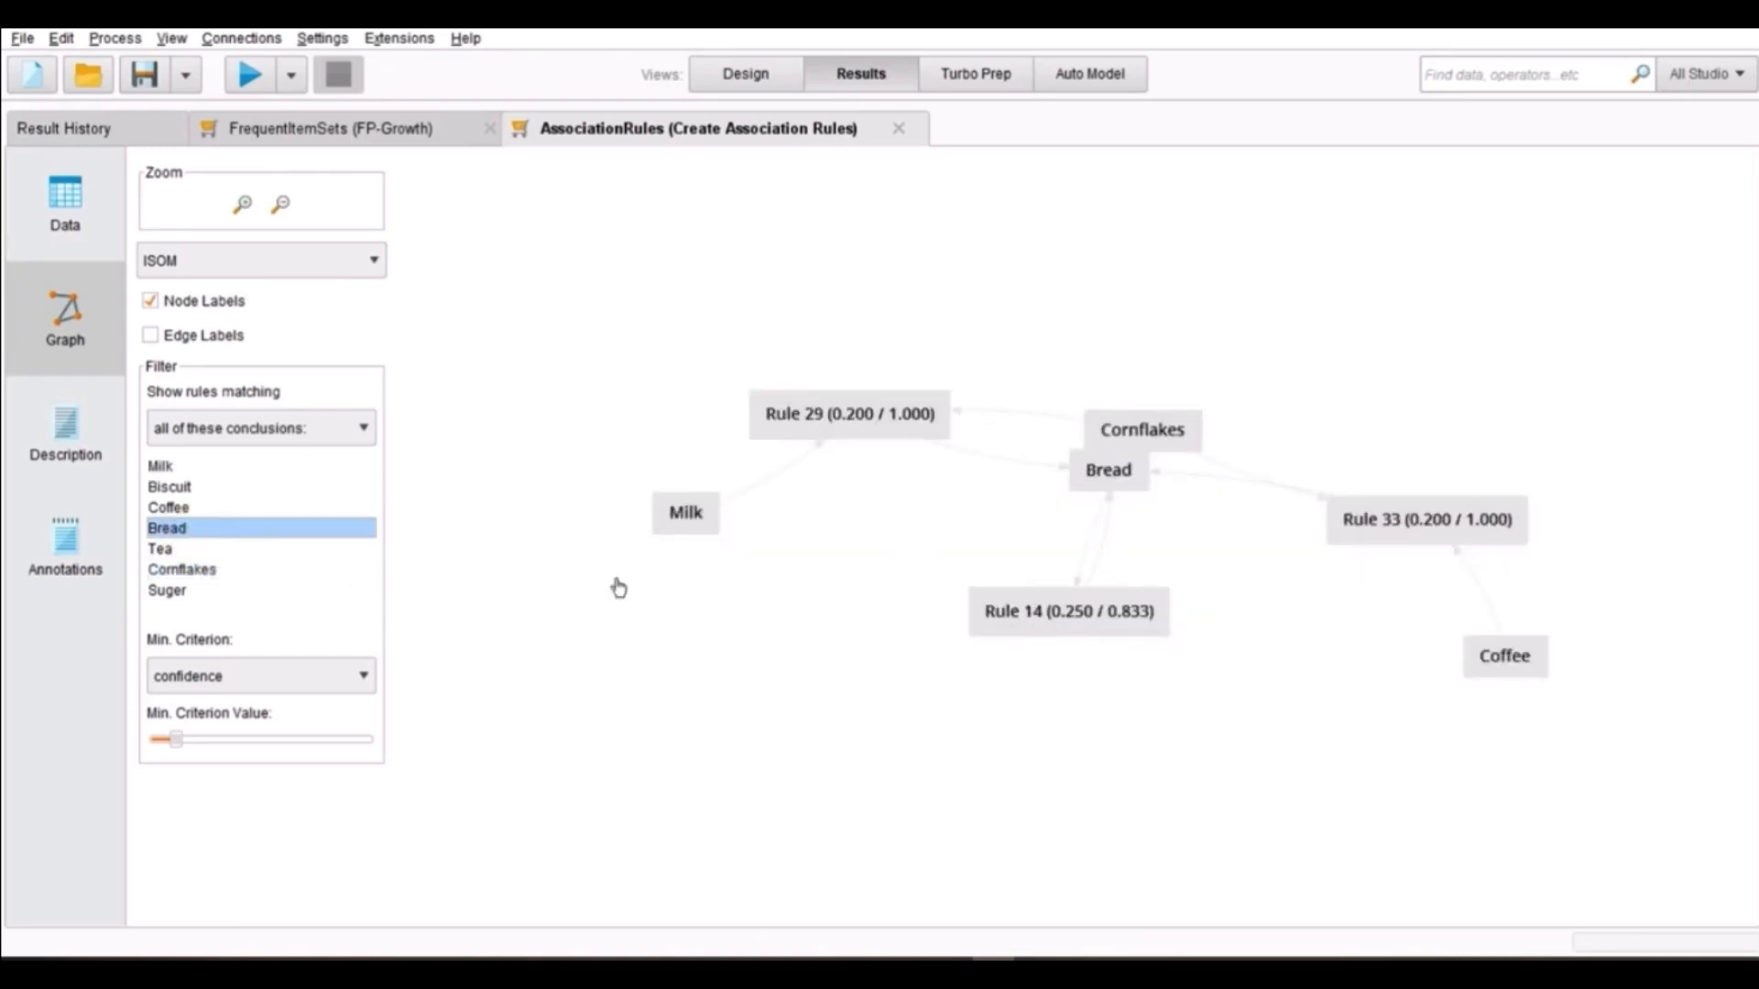
Read through the text description of the association rules with their confidence values
click(97, 437)
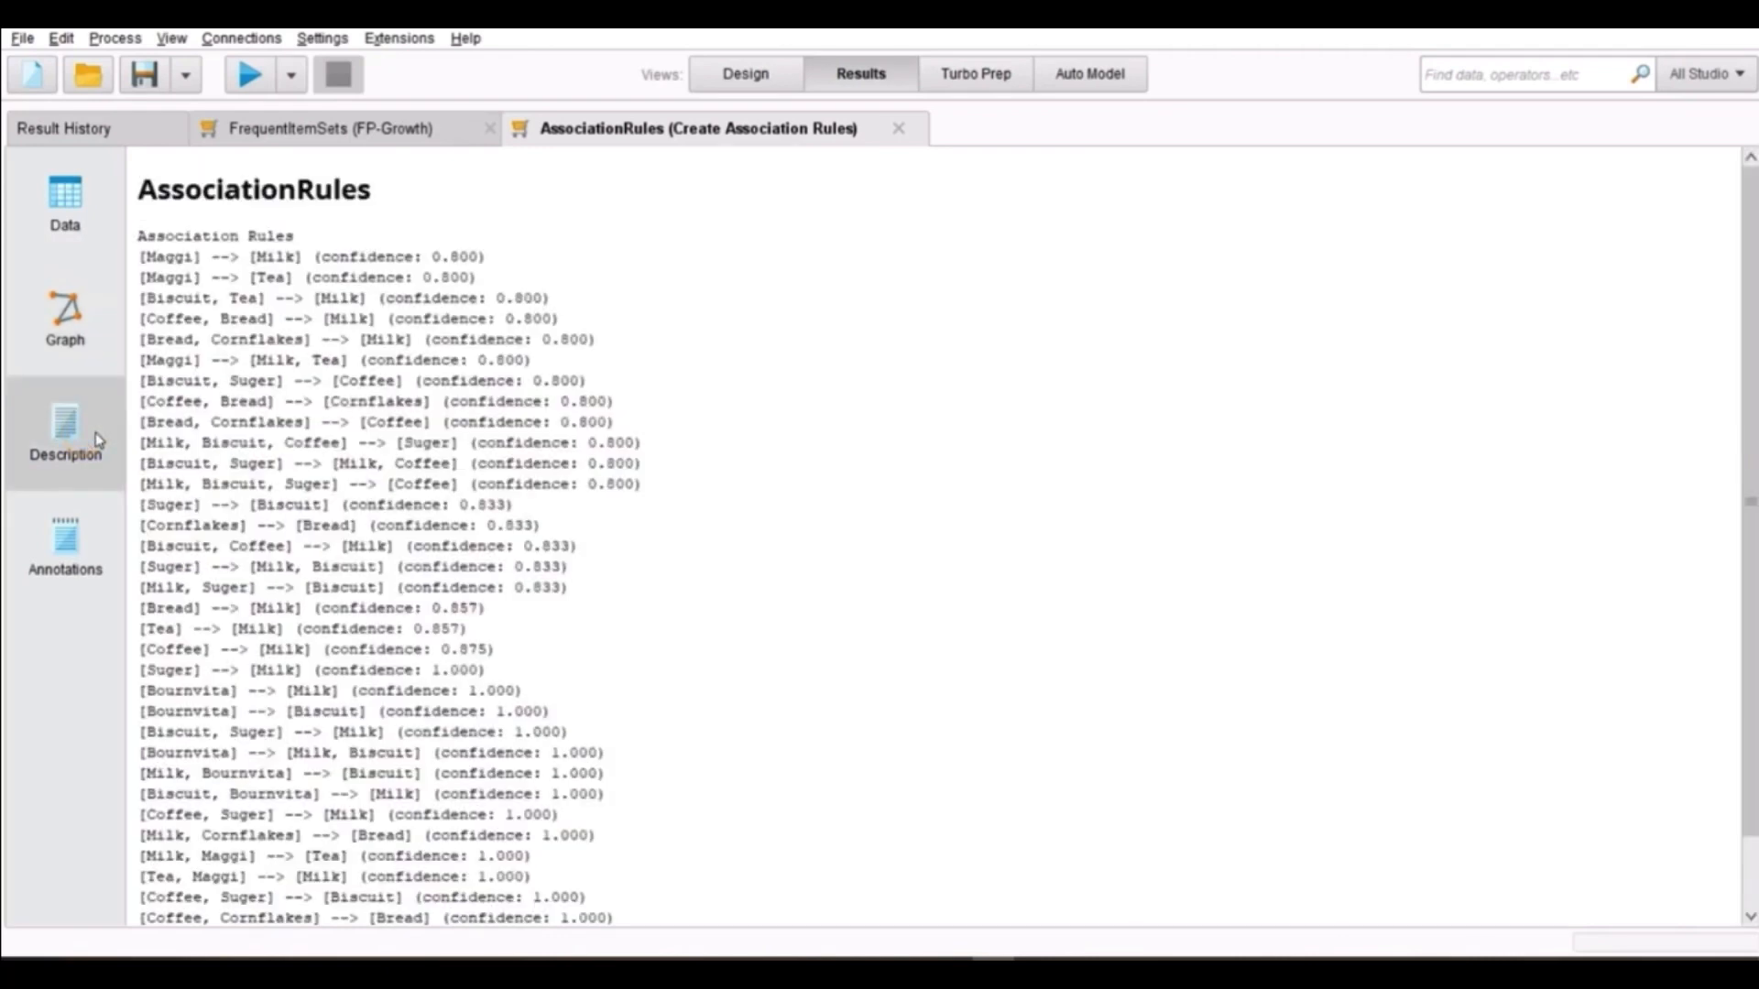
scroll(530, 599, down, 2)
scroll(530, 599, up, 2)
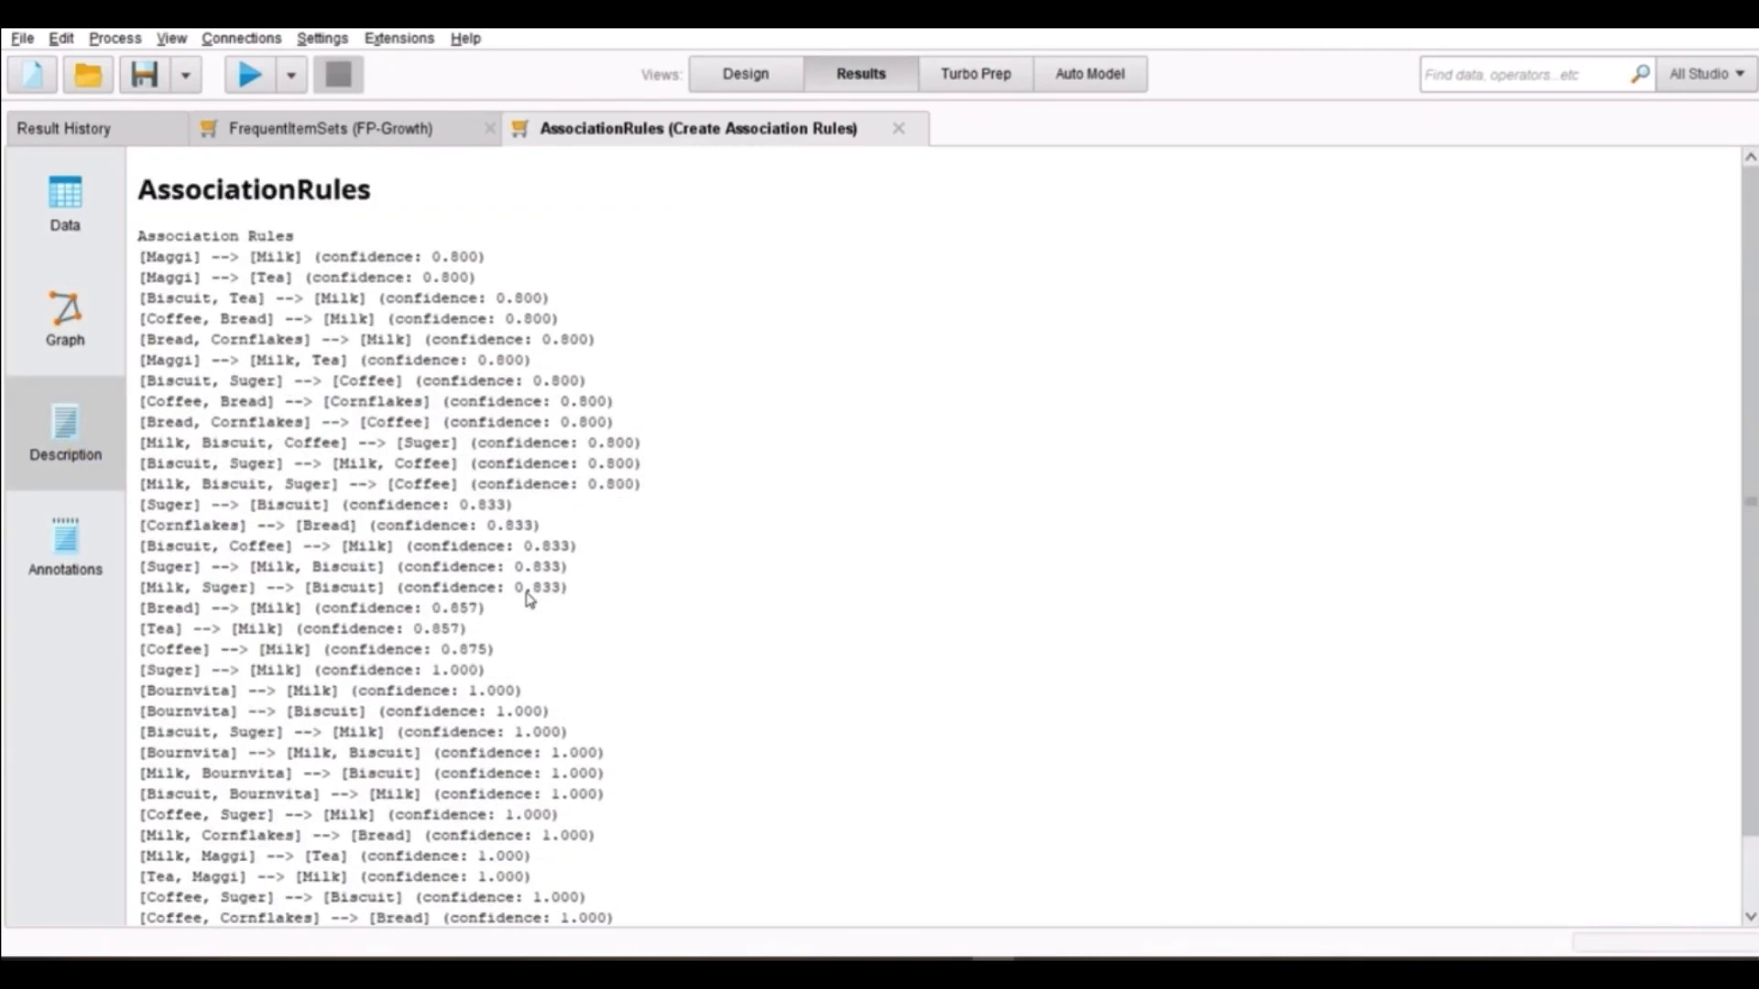